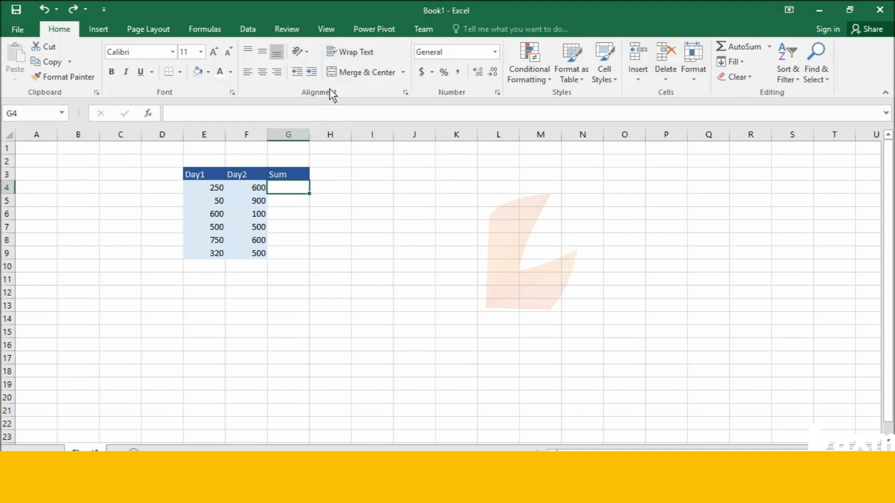
Widen column G, the Sum column, to more than three times the width of the Day columns
{"action": "left_click", "coordinate": [209, 176]}
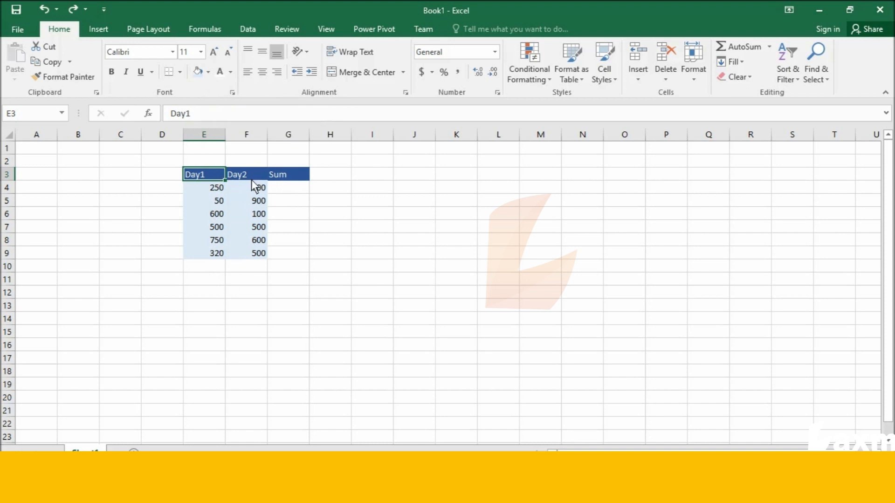
{"action": "left_click_drag", "start_coordinate": [246, 175], "coordinate": [261, 188]}
{"action": "left_click", "coordinate": [297, 191]}
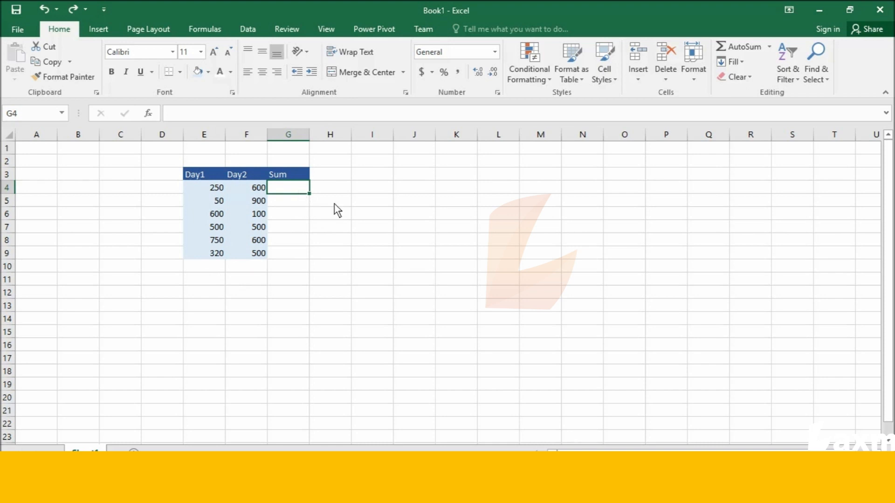
{"action": "left_click_drag", "start_coordinate": [310, 134], "coordinate": [409, 139]}
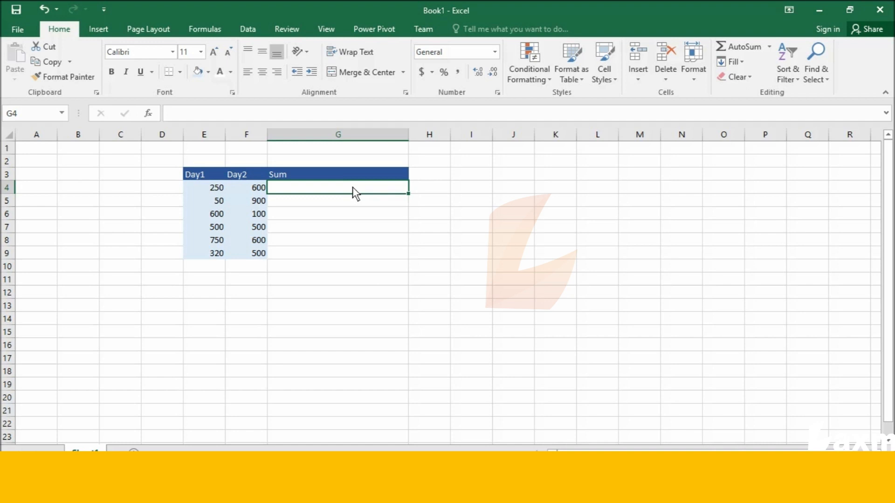
Enter the formula =SUM(E4:F4) in G4 to add the first row's Day1 and Day2 values
{"action": "type", "text": "="}
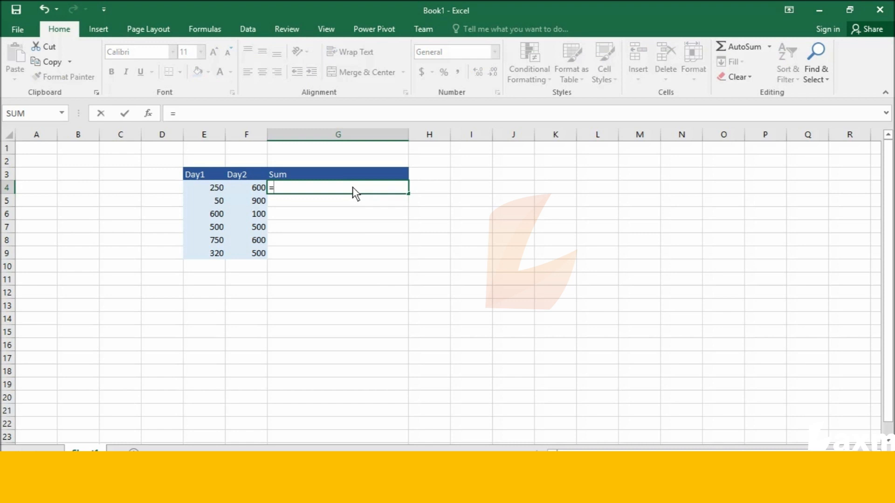
{"action": "type", "text": "su"}
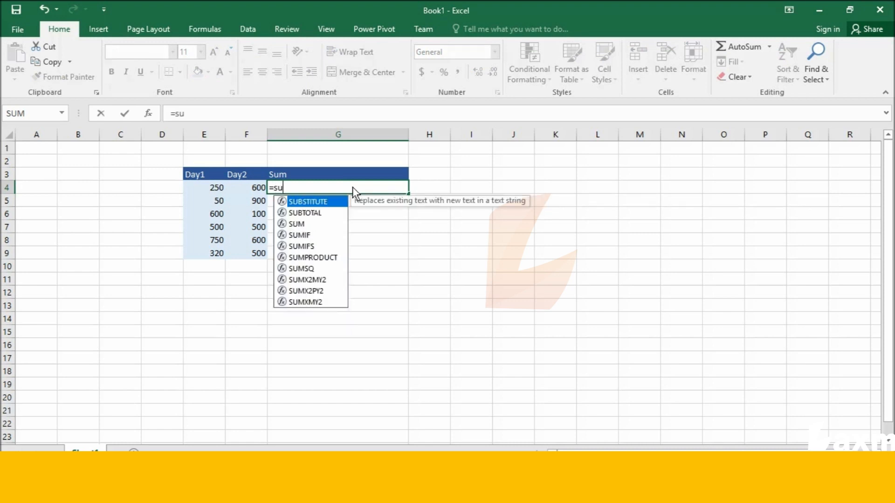
{"action": "type", "text": "m"}
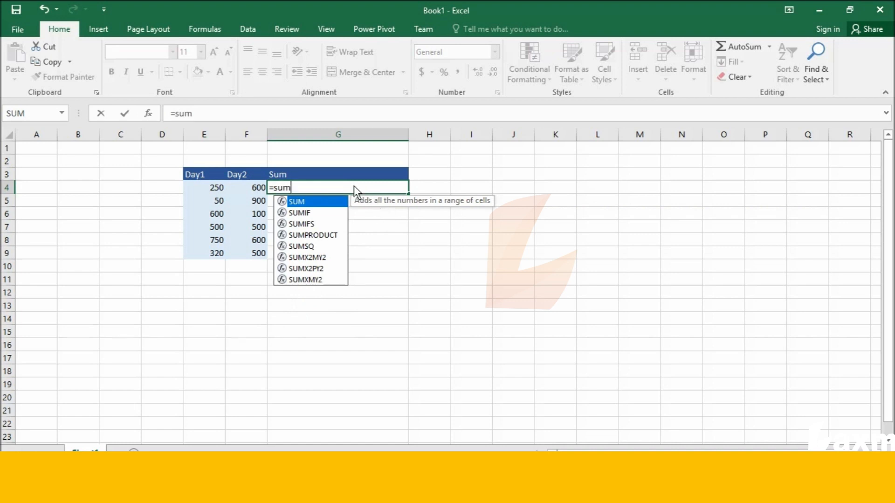
{"action": "type", "text": "("}
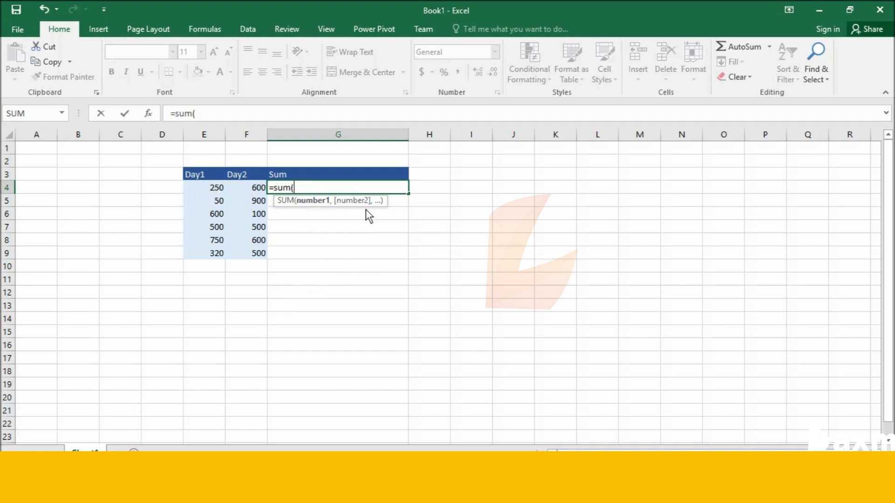
{"action": "left_click", "coordinate": [216, 188]}
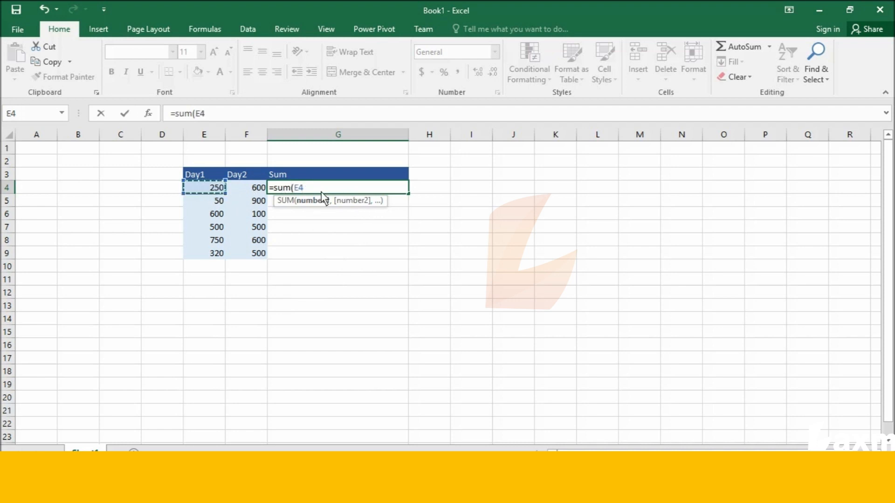
{"action": "left_click", "coordinate": [245, 188], "text": "shift"}
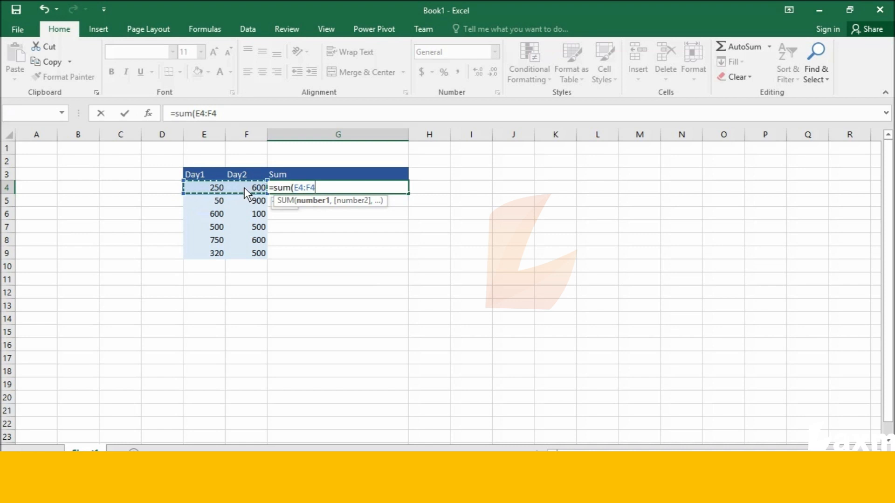
{"action": "key", "text": "Return"}
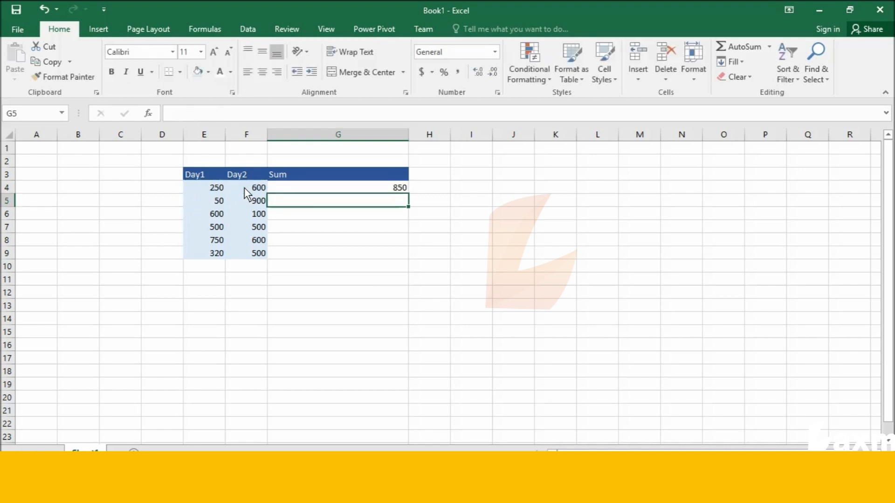
Fill the G4 sum formula down through G9 and shade G4:G9 in the same light blue as the Day columns
{"action": "left_click", "coordinate": [378, 191]}
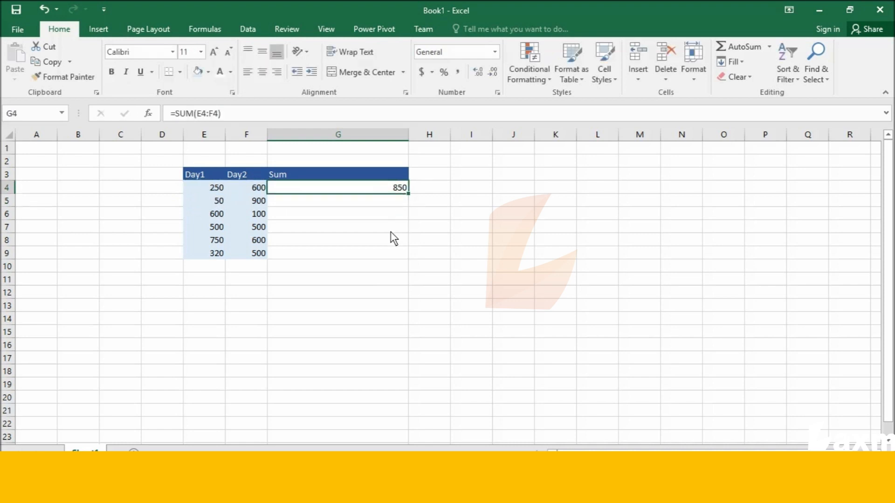
{"action": "left_click_drag", "start_coordinate": [409, 195], "coordinate": [413, 263]}
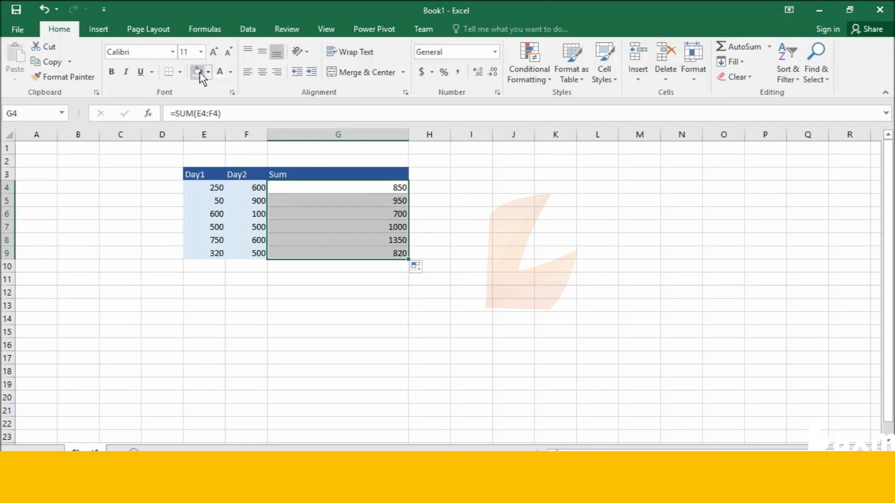
{"action": "left_click", "coordinate": [437, 191]}
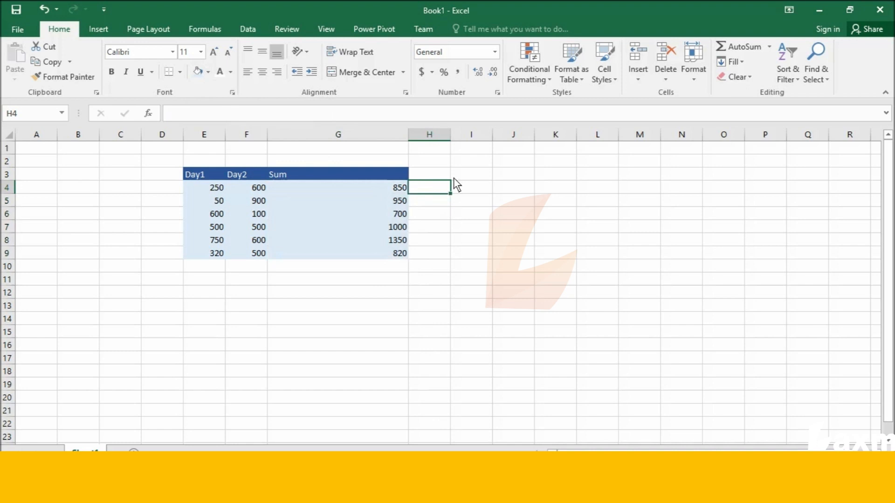
Try summing the Day1 and Day2 header cells in H4 with =SUM(E3:F3), and undo the entry
{"action": "double_click", "coordinate": [471, 188]}
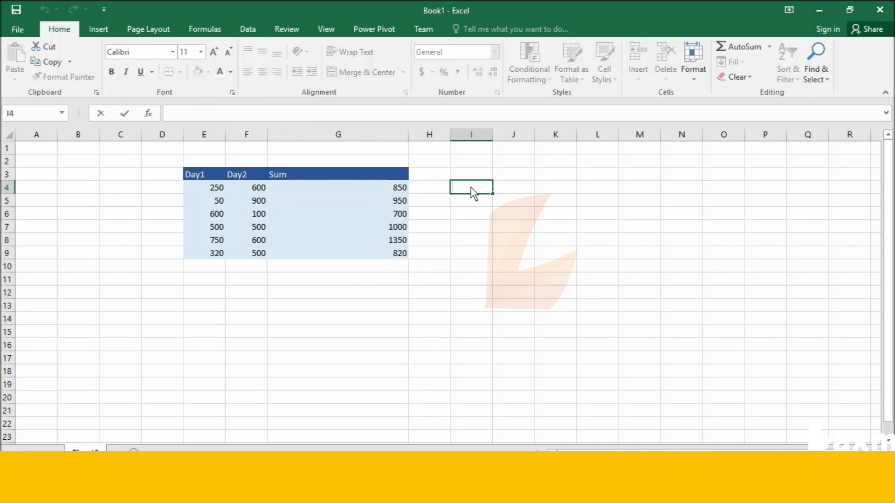
{"action": "left_click", "coordinate": [437, 186]}
{"action": "type", "text": "=sum"}
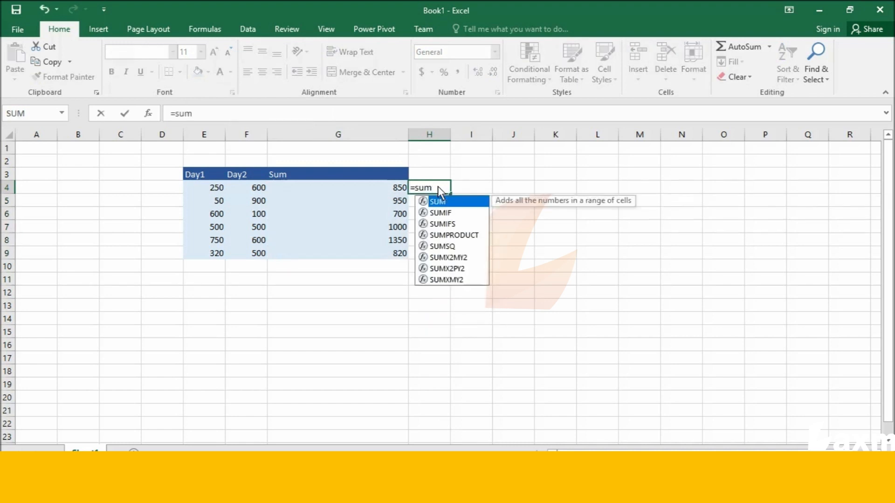
{"action": "type", "text": "("}
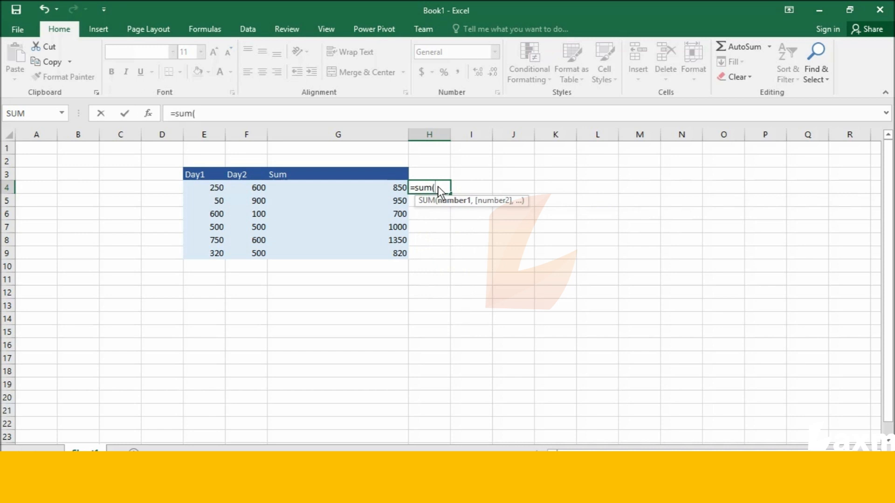
{"action": "left_click", "coordinate": [208, 175]}
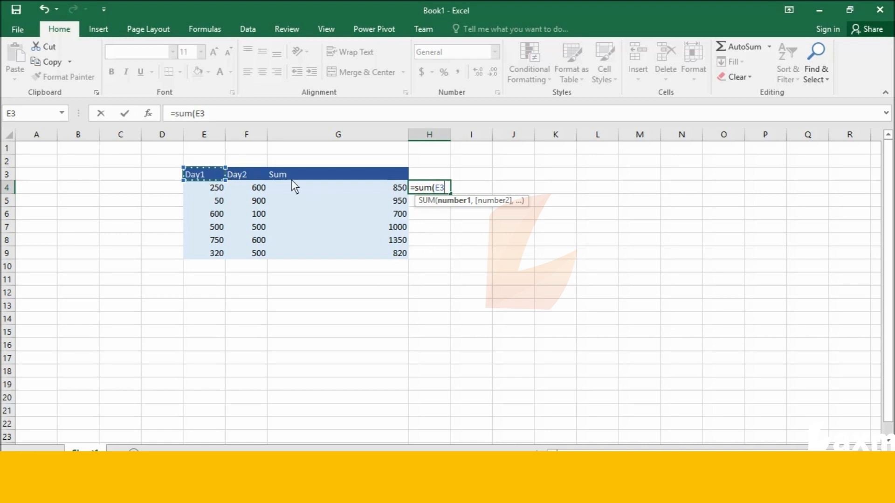
{"action": "left_click", "coordinate": [264, 173], "text": "shift"}
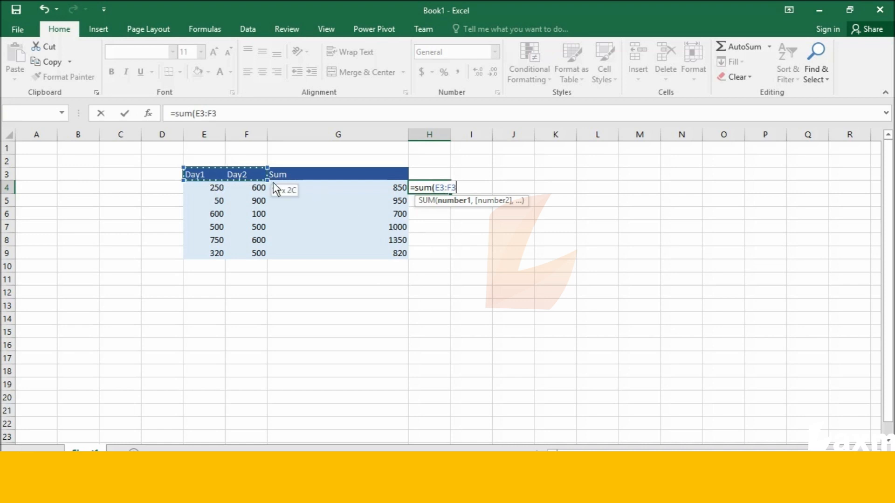
{"action": "key", "text": "Return"}
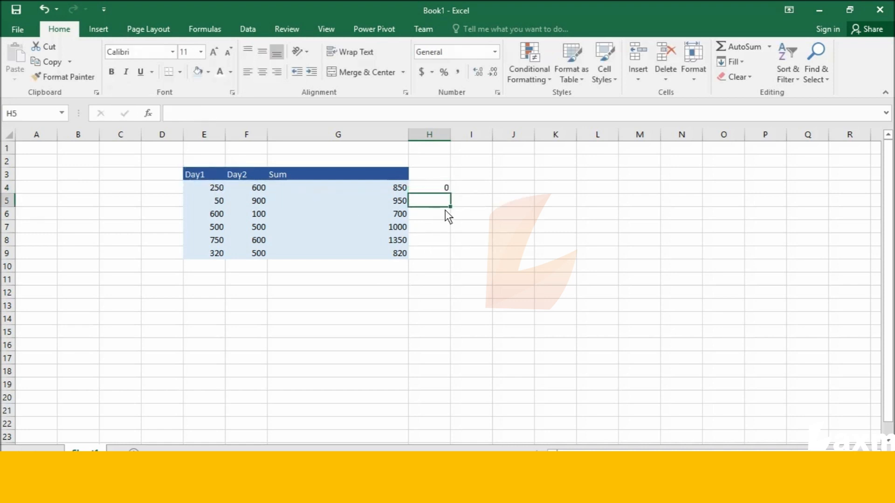
{"action": "left_click", "coordinate": [443, 187]}
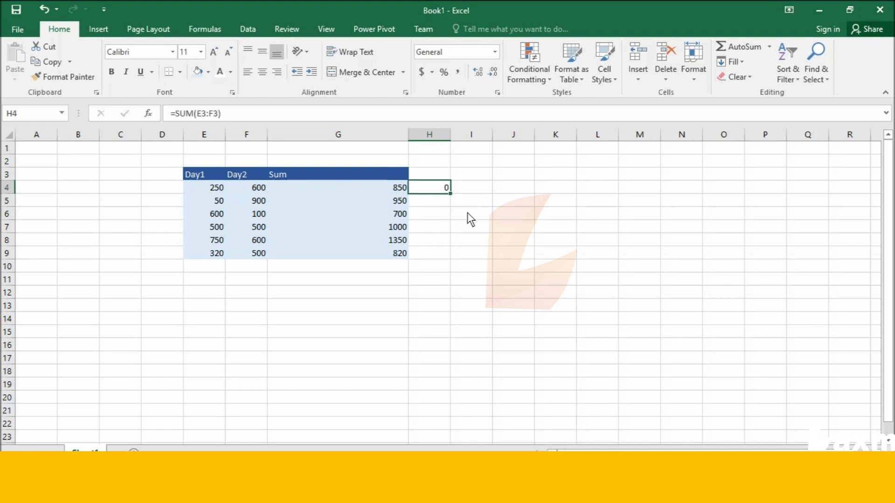
{"action": "key", "text": "ctrl+z"}
Narrow the Sum column to about twice the width of the Day columns
{"action": "left_click", "coordinate": [371, 190]}
{"action": "left_click_drag", "start_coordinate": [410, 136], "coordinate": [352, 140]}
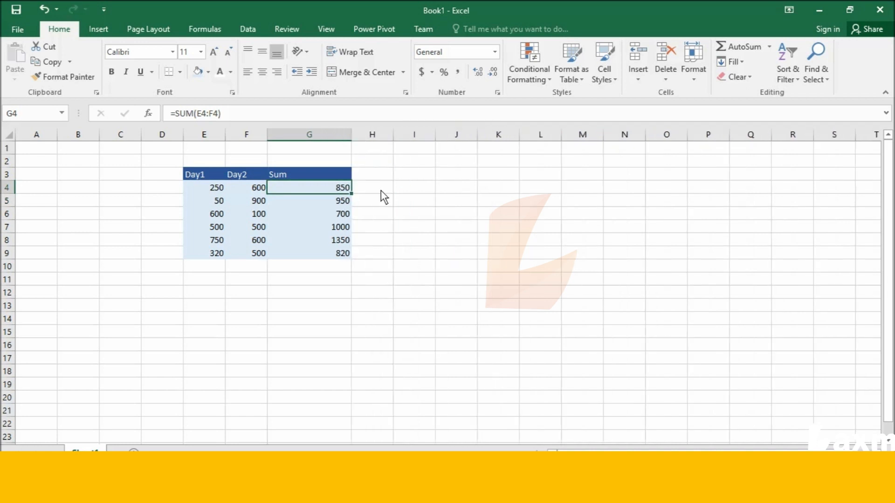
{"action": "left_click", "coordinate": [385, 192]}
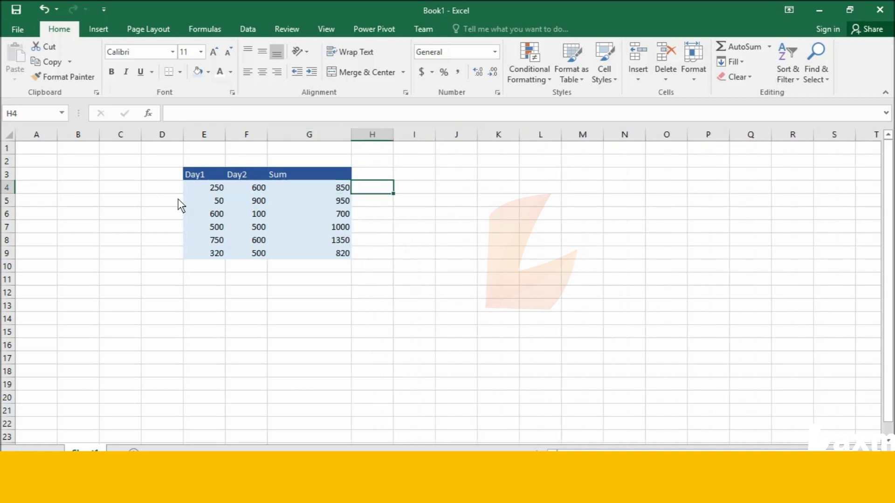
{"action": "left_click", "coordinate": [209, 189]}
{"action": "left_click", "coordinate": [248, 190]}
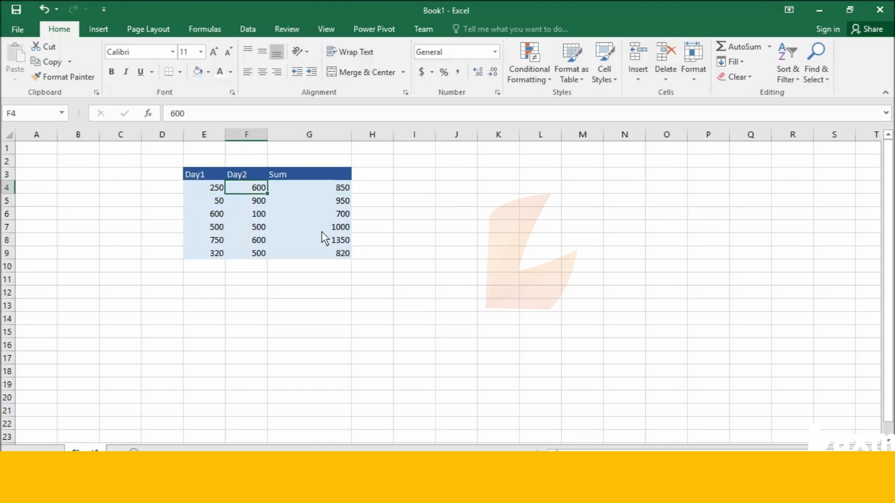
{"action": "left_click", "coordinate": [196, 188]}
{"action": "left_click", "coordinate": [246, 191]}
{"action": "left_click", "coordinate": [381, 190]}
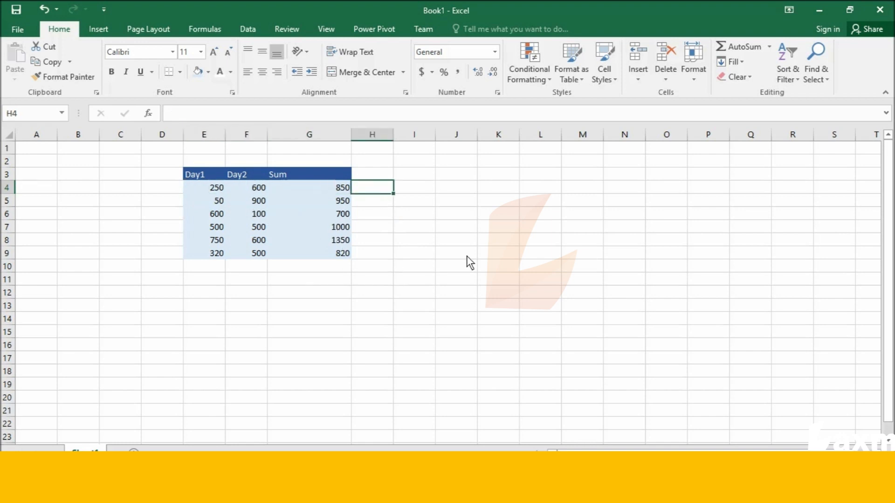
Enter a person's full name in J5 and copy the text into J6, J7 and J8
{"action": "double_click", "coordinate": [461, 201]}
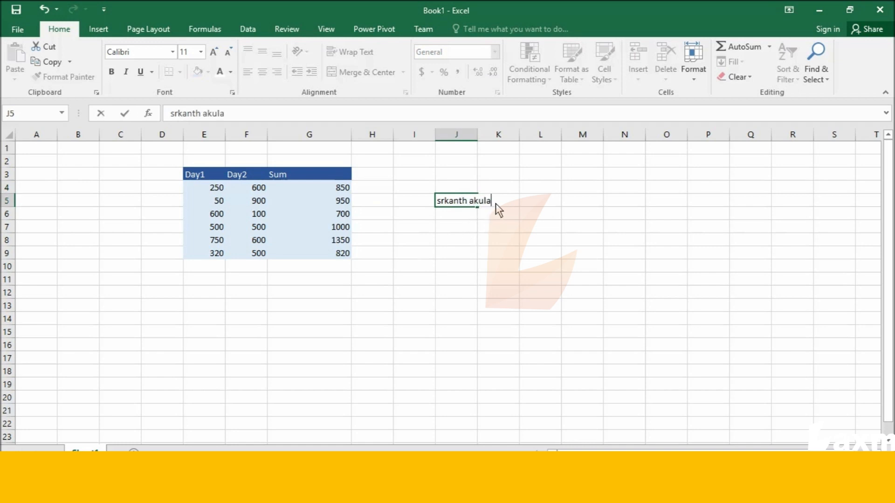
{"action": "left_click_drag", "start_coordinate": [496, 203], "coordinate": [427, 199]}
{"action": "key", "text": "ctrl+c"}
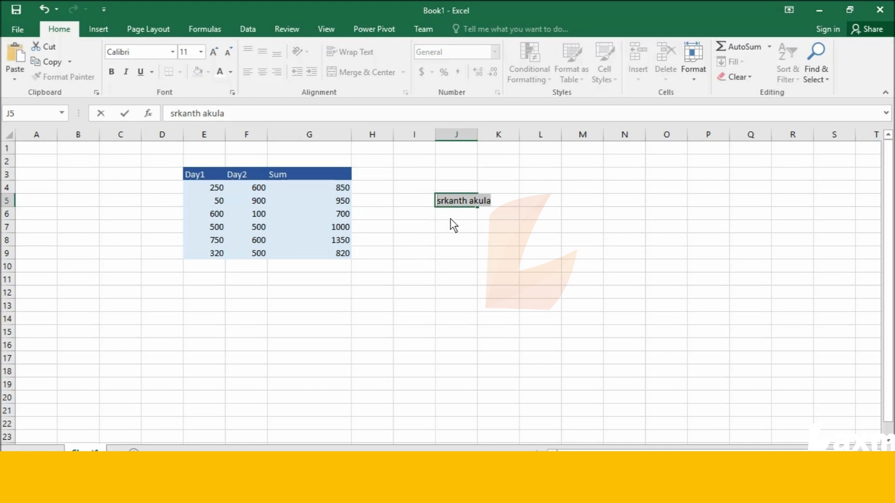
{"action": "left_click", "coordinate": [451, 215]}
{"action": "key", "text": "ctrl+v"}
{"action": "left_click", "coordinate": [452, 228]}
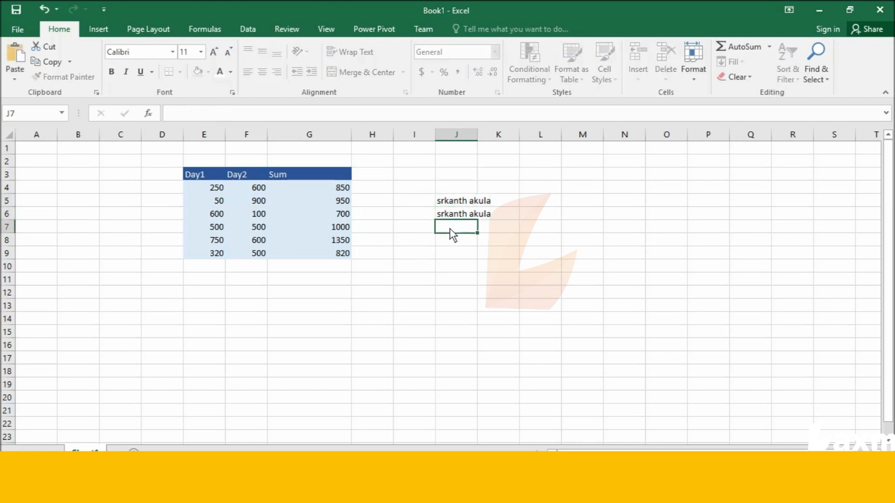
{"action": "key", "text": "ctrl+v"}
{"action": "left_click", "coordinate": [455, 239]}
{"action": "key", "text": "ctrl+v"}
Replace the first name in J6 with a different first name, keeping the surname
{"action": "left_click", "coordinate": [452, 214]}
{"action": "double_click", "coordinate": [467, 216]}
{"action": "left_click_drag", "start_coordinate": [467, 215], "coordinate": [431, 213]}
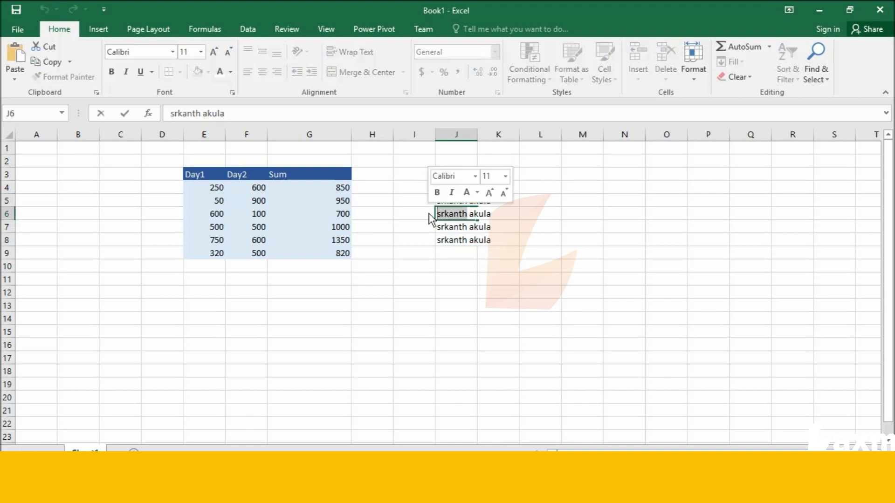
{"action": "type", "text": "laxmi"}
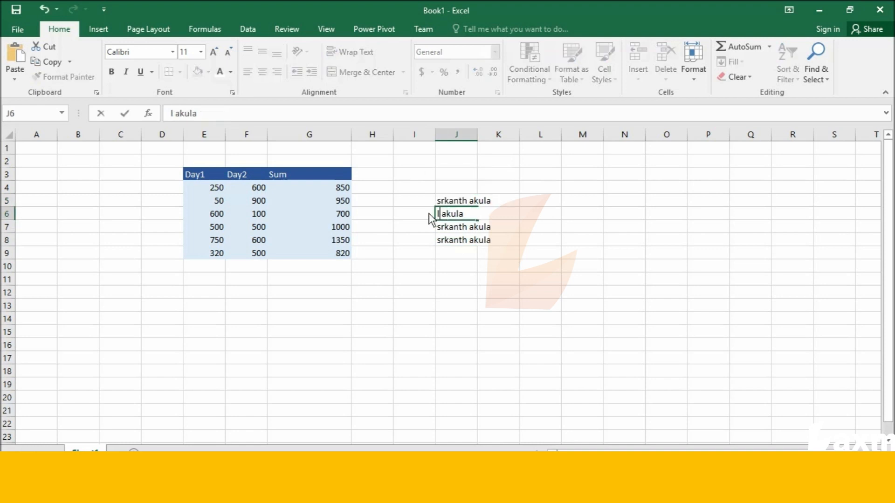
Change the first name in J7 to another person's first name, keeping the surname
{"action": "double_click", "coordinate": [466, 230]}
{"action": "left_click_drag", "start_coordinate": [470, 228], "coordinate": [413, 235]}
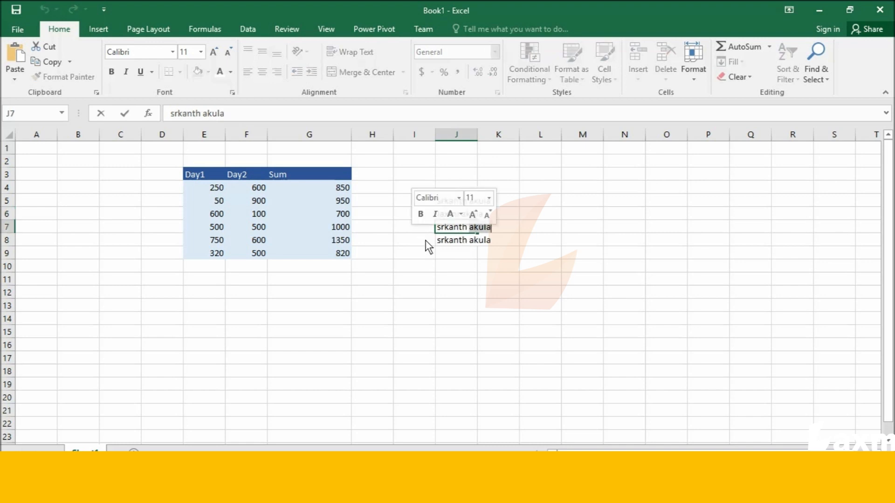
{"action": "key", "text": "Left"}
{"action": "key", "text": "Left"}
{"action": "key", "text": "Left"}
{"action": "key", "text": "Left"}
{"action": "key", "text": "Left"}
{"action": "key", "text": "Left"}
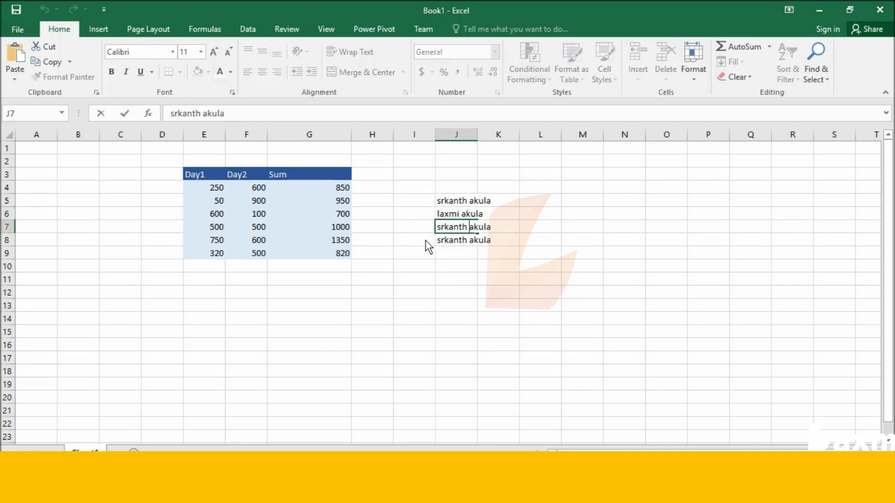
{"action": "key", "text": "BackSpace"}
{"action": "key", "text": "BackSpace"}
{"action": "key", "text": "BackSpace"}
{"action": "key", "text": "BackSpace"}
{"action": "key", "text": "BackSpace"}
{"action": "key", "text": "BackSpace"}
{"action": "type", "text": "ak"}
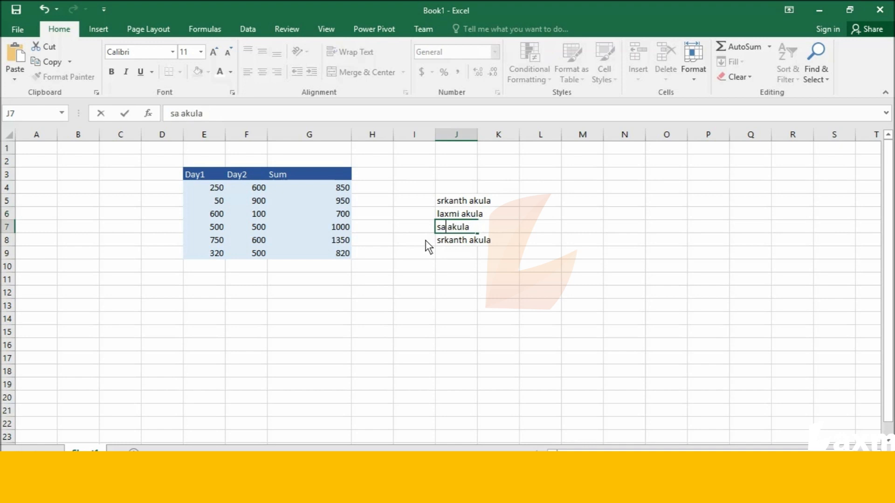
{"action": "type", "text": "eth"}
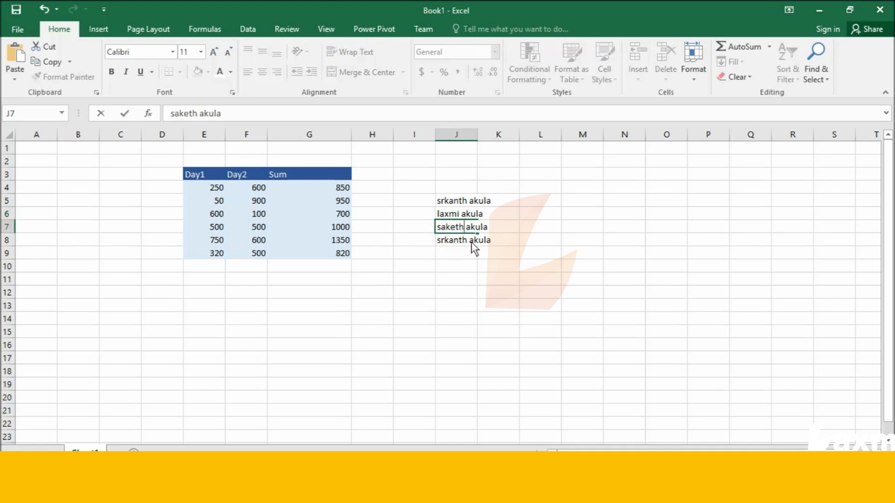
Replace the first name in J8 with a different person's first name, keeping the surname
{"action": "left_click", "coordinate": [464, 242]}
{"action": "double_click", "coordinate": [466, 241]}
{"action": "left_click_drag", "start_coordinate": [467, 241], "coordinate": [416, 245]}
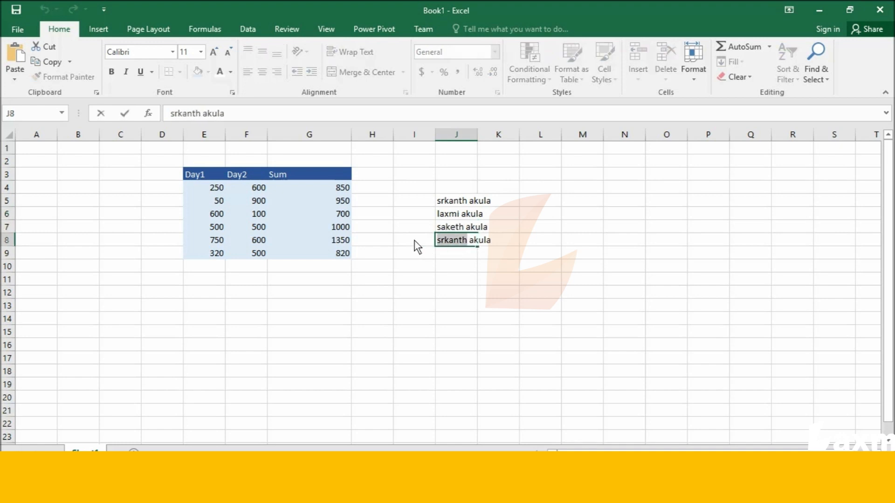
{"action": "type", "text": "venkate"}
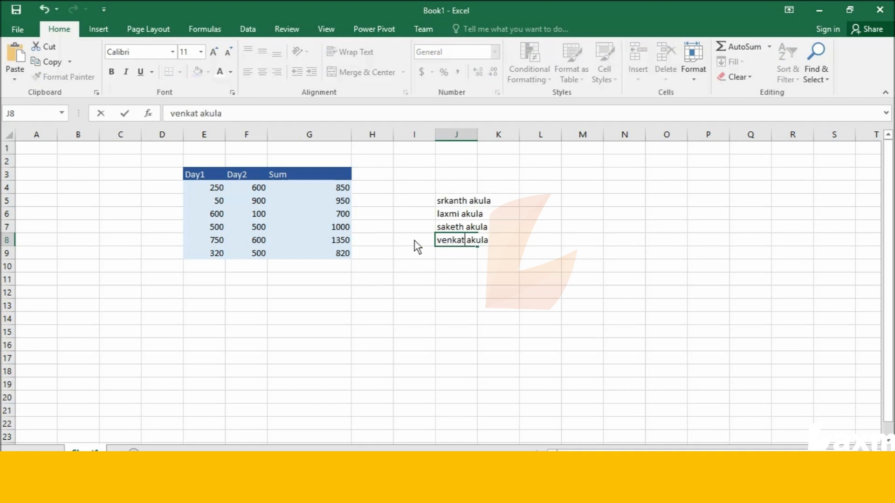
{"action": "type", "text": "sh"}
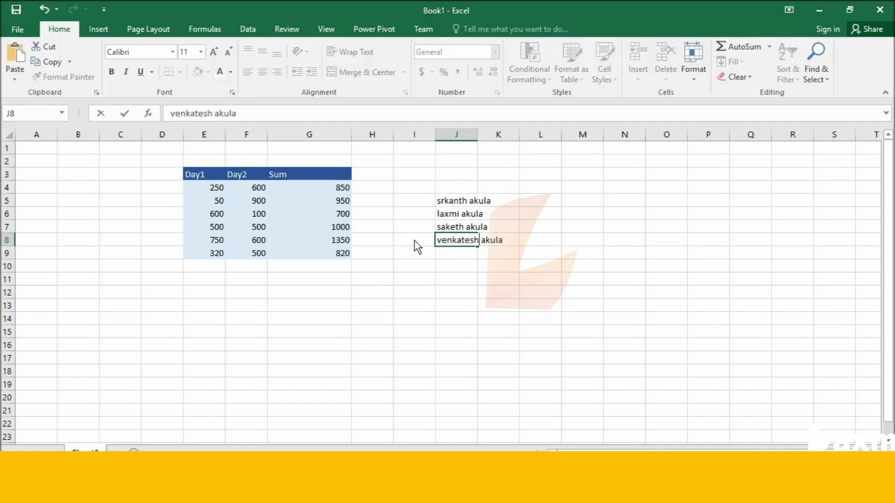
Enter a person's first name in L5
{"action": "left_click", "coordinate": [550, 204]}
{"action": "type", "text": "srikanth"}
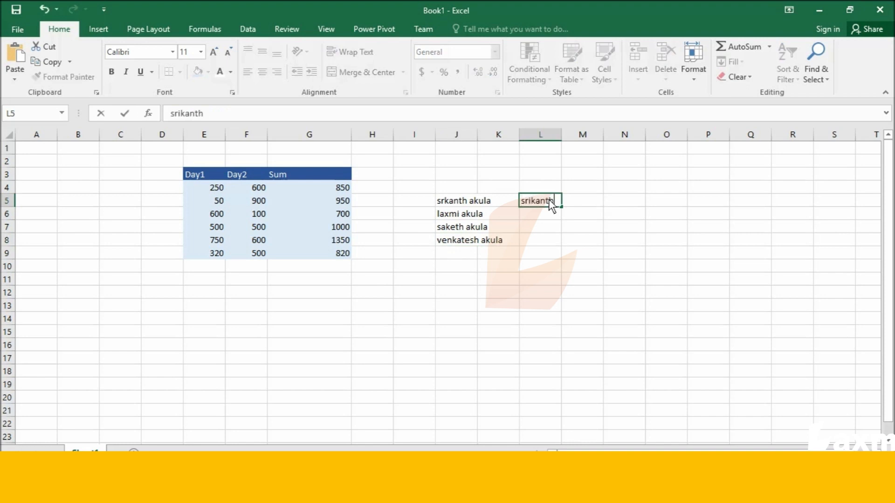
{"action": "left_click", "coordinate": [527, 291]}
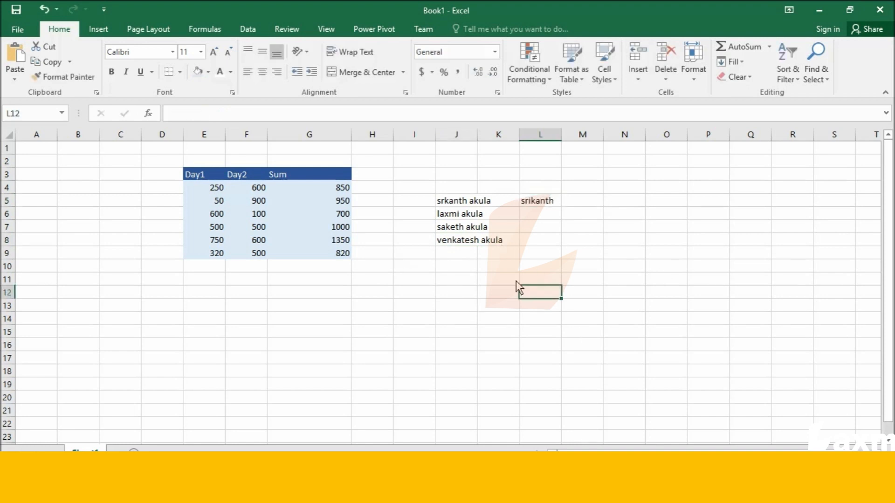
Make row 5 about three times as tall and column L a little over twice as wide
{"action": "left_click", "coordinate": [544, 202]}
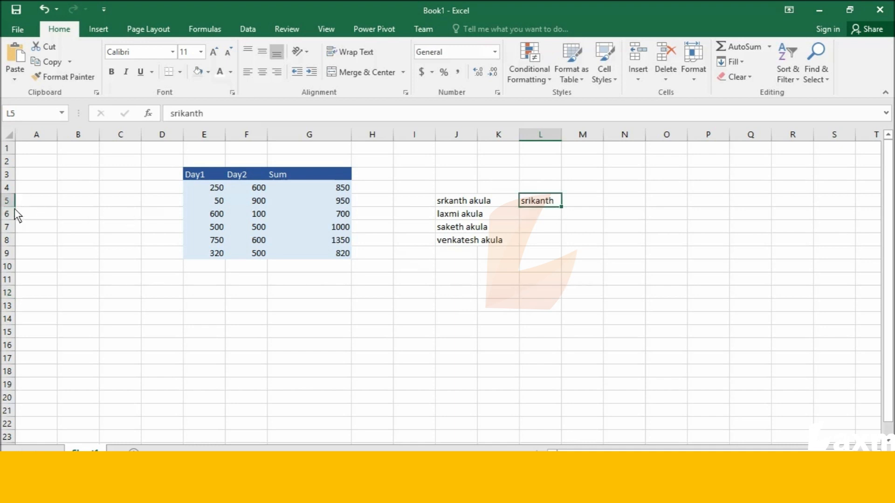
{"action": "left_click_drag", "start_coordinate": [14, 208], "coordinate": [14, 231]}
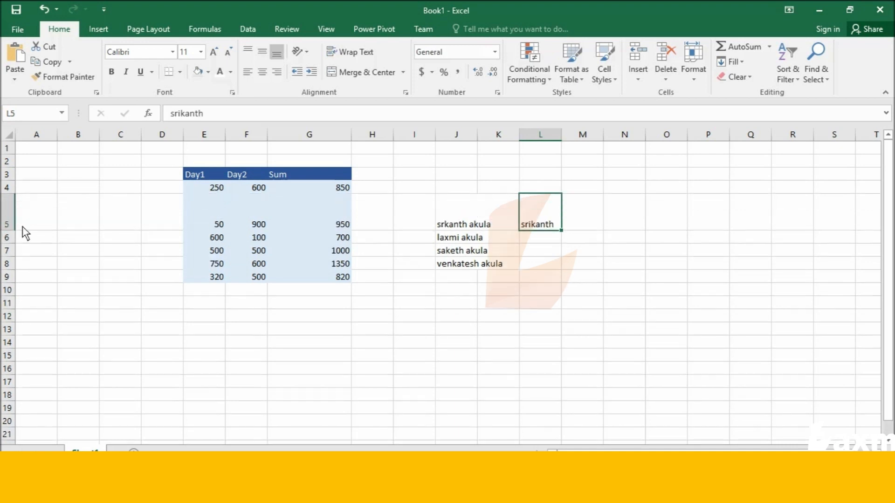
{"action": "left_click_drag", "start_coordinate": [562, 135], "coordinate": [620, 146]}
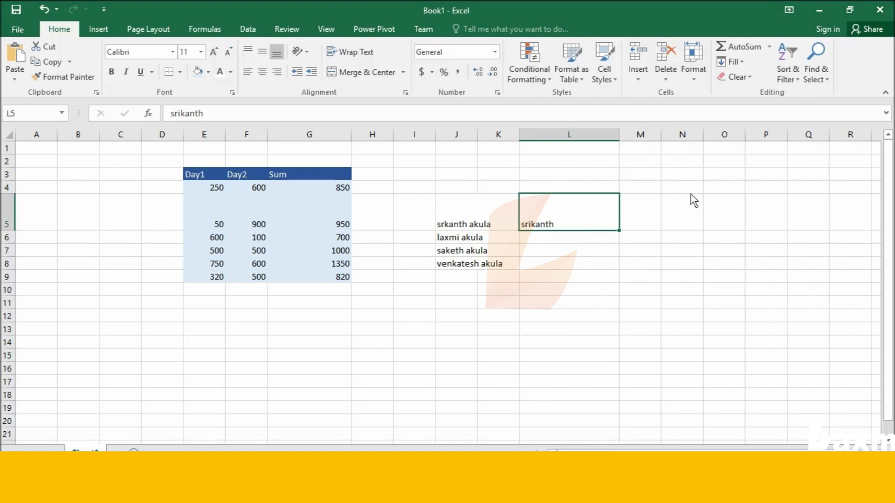
Try top, middle and bottom alignment in turn on the first name in L5
{"action": "left_click", "coordinate": [648, 215]}
{"action": "left_click", "coordinate": [526, 218]}
{"action": "left_click", "coordinate": [247, 50]}
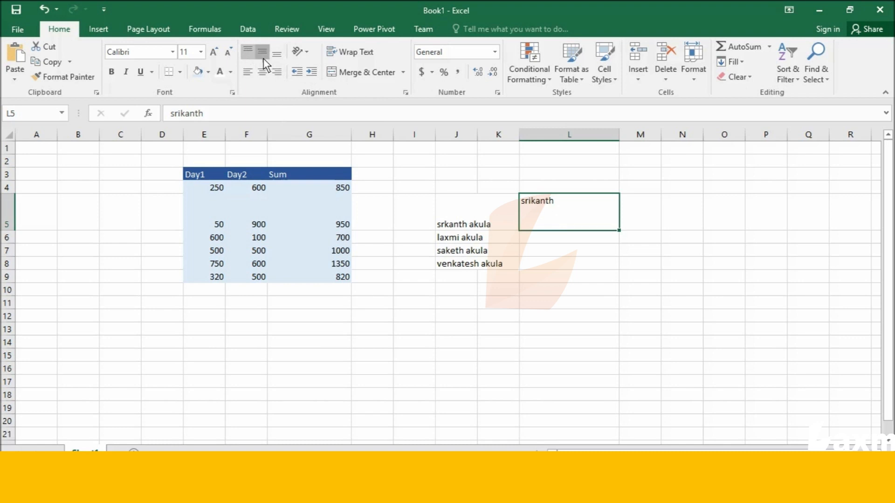
{"action": "left_click", "coordinate": [263, 51]}
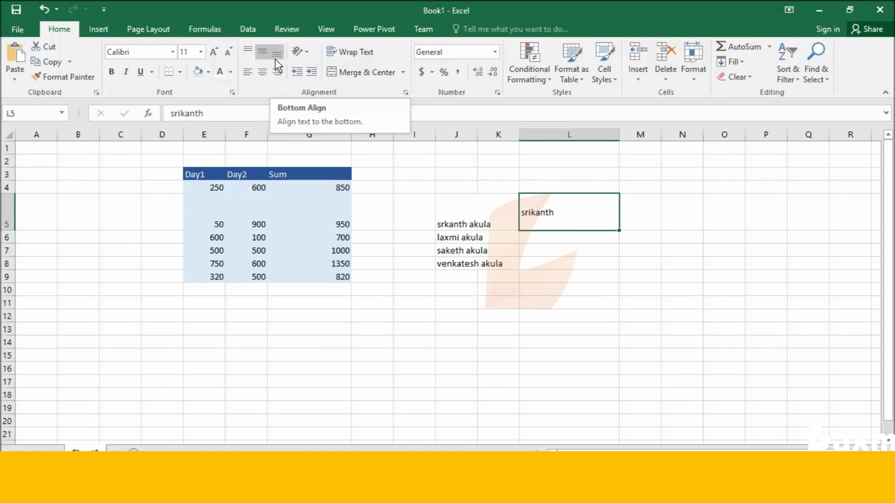
{"action": "left_click", "coordinate": [275, 58]}
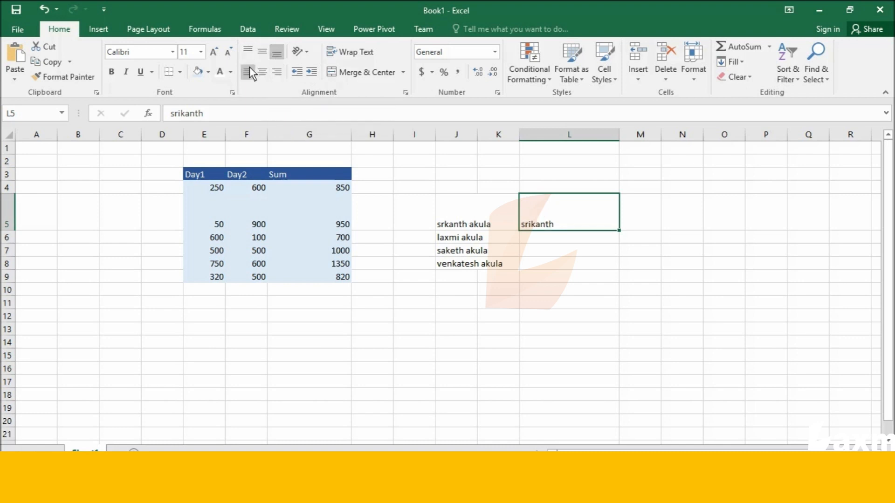
Centre the text in L5 both horizontally and vertically
{"action": "left_click", "coordinate": [264, 77]}
{"action": "left_click", "coordinate": [263, 52]}
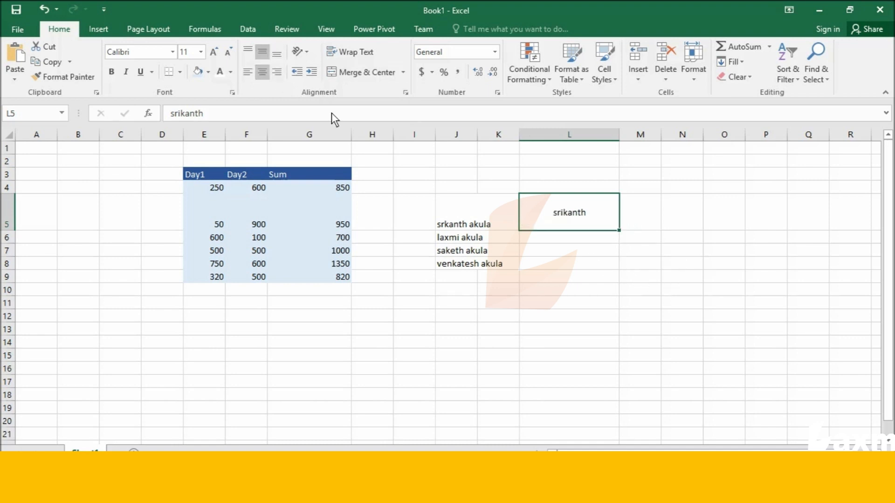
Examine the Number, Alignment, Font, Border, Fill and Protection settings in Format Cells for L5, and leave them as they are
{"action": "left_click", "coordinate": [307, 54]}
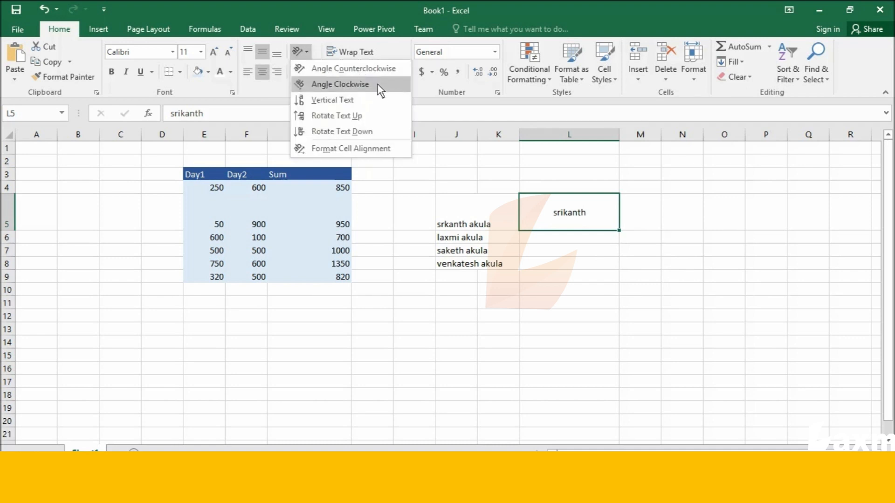
{"action": "left_click", "coordinate": [372, 148]}
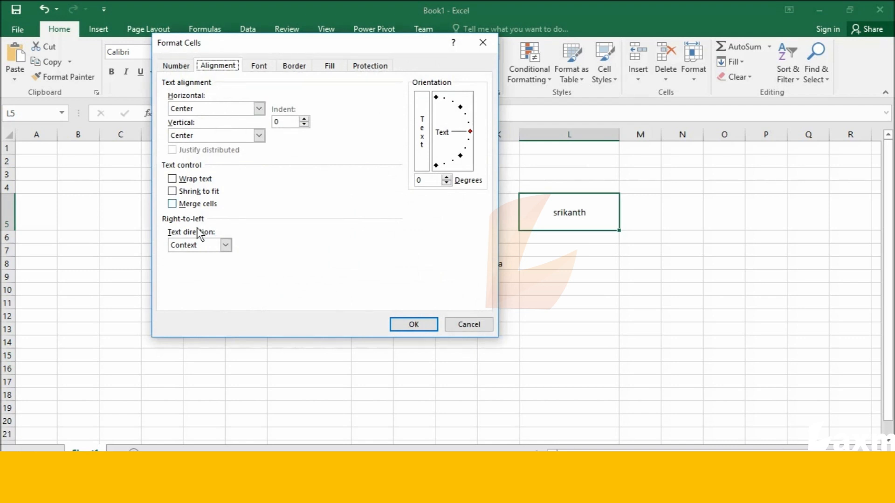
{"action": "left_click", "coordinate": [174, 68]}
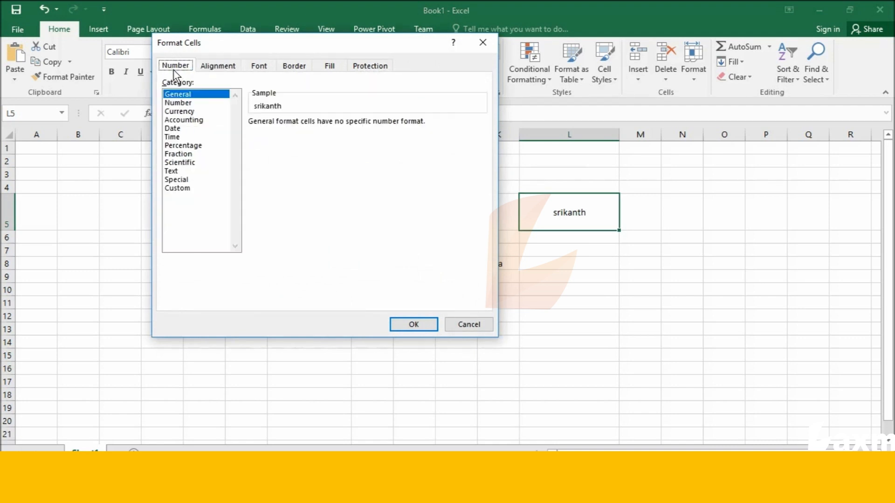
{"action": "left_click", "coordinate": [217, 66]}
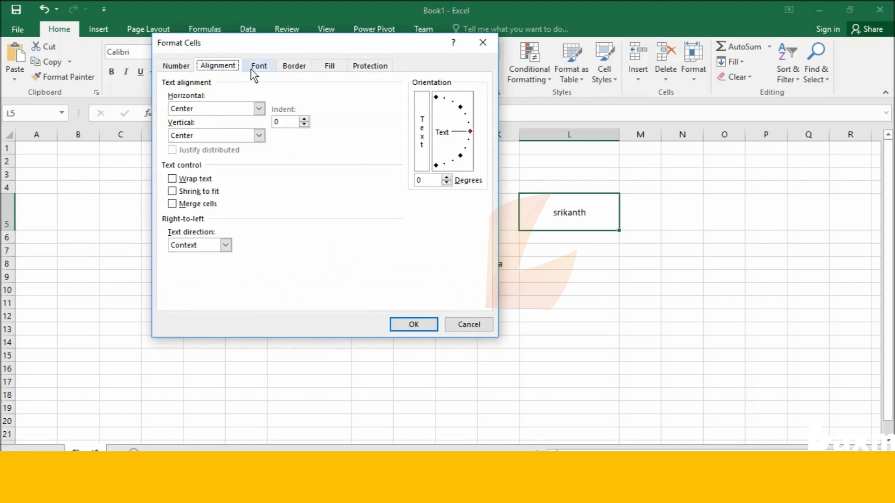
{"action": "left_click", "coordinate": [254, 68]}
{"action": "left_click", "coordinate": [295, 66]}
{"action": "left_click", "coordinate": [330, 70]}
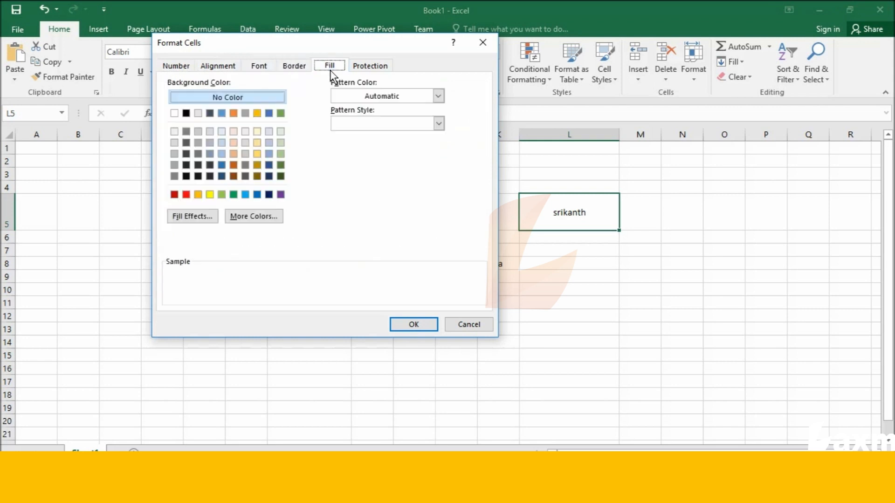
{"action": "left_click", "coordinate": [368, 68]}
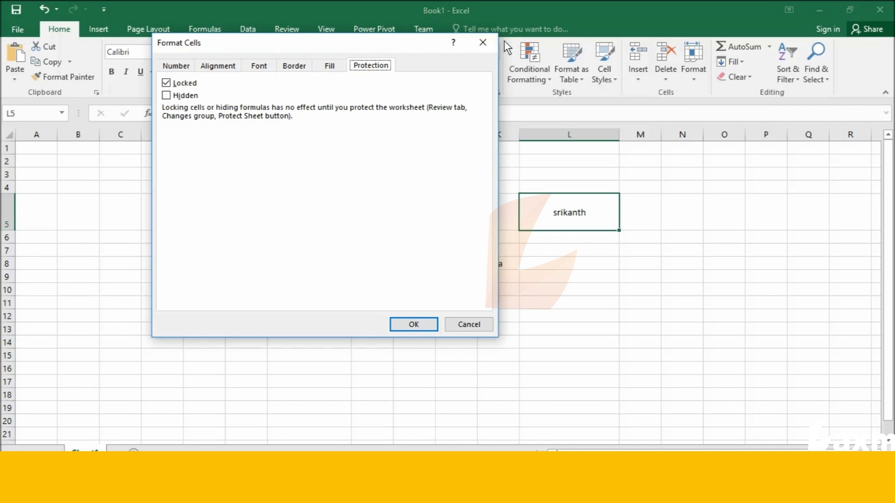
{"action": "left_click", "coordinate": [485, 43]}
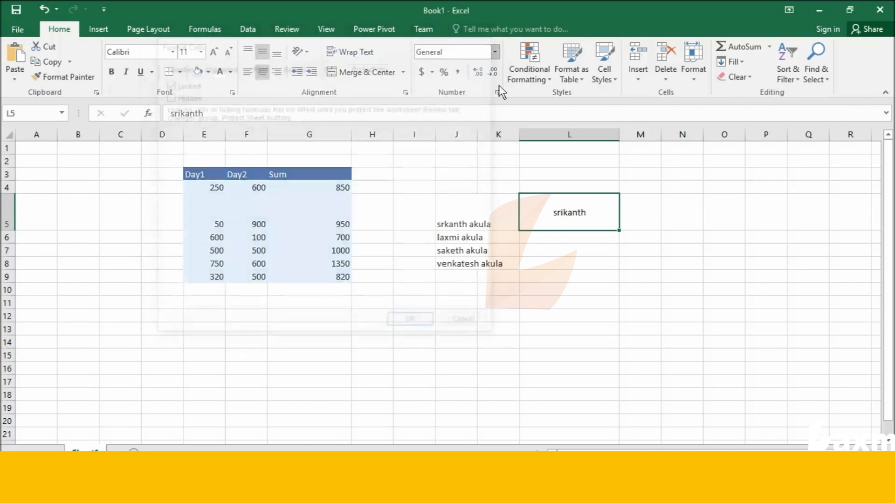
Try the Vertical Text and Angle Counterclockwise orientations on L5, and set its text to Angle Clockwise
{"action": "left_click", "coordinate": [305, 55]}
{"action": "left_click", "coordinate": [326, 97]}
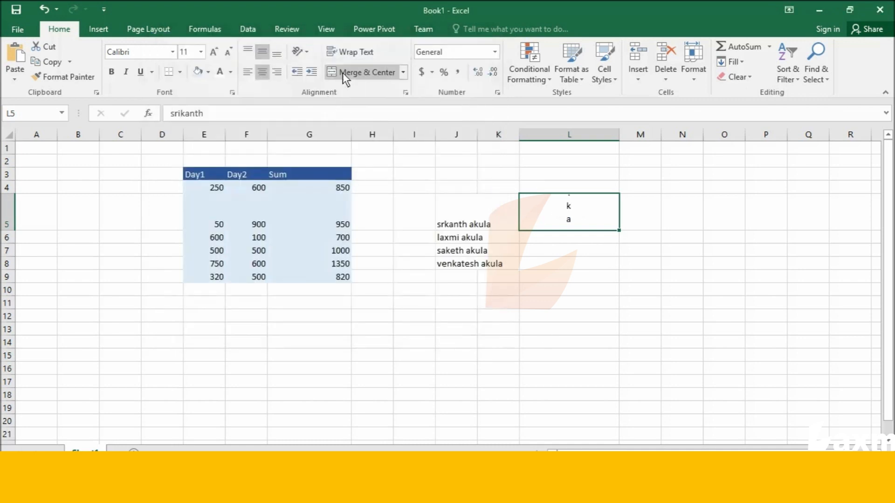
{"action": "left_click", "coordinate": [307, 51]}
{"action": "left_click", "coordinate": [322, 75]}
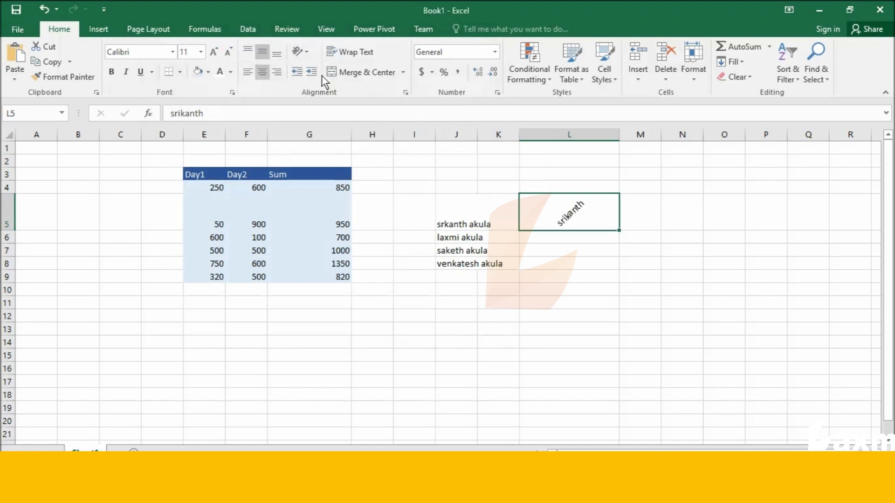
{"action": "left_click", "coordinate": [307, 55]}
{"action": "left_click", "coordinate": [316, 84]}
{"action": "left_click", "coordinate": [310, 54]}
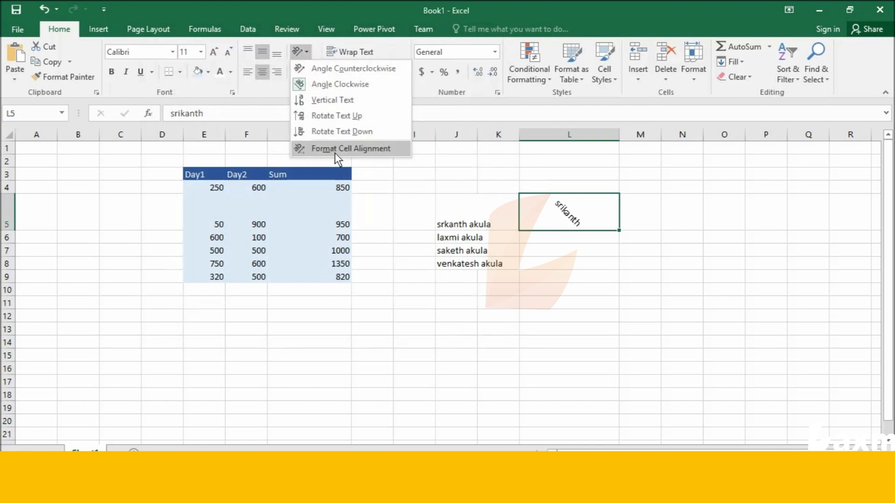
{"action": "left_click", "coordinate": [335, 152]}
{"action": "left_click", "coordinate": [482, 43]}
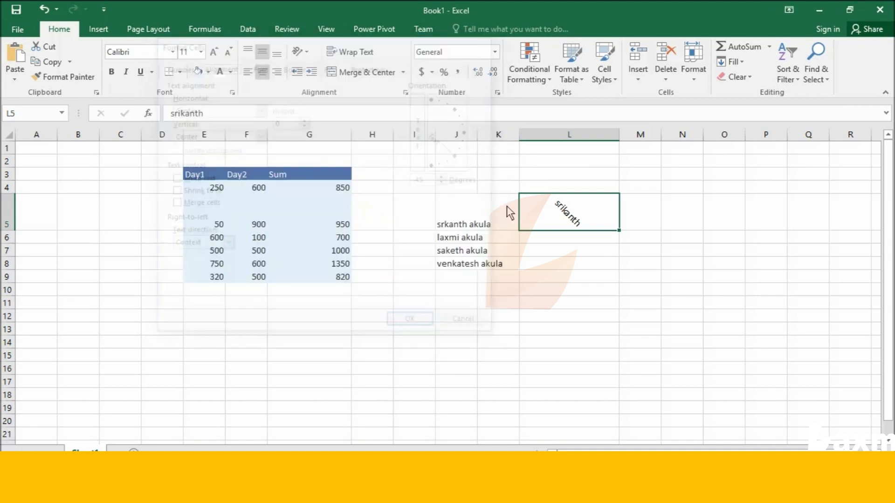
{"action": "left_click", "coordinate": [569, 250]}
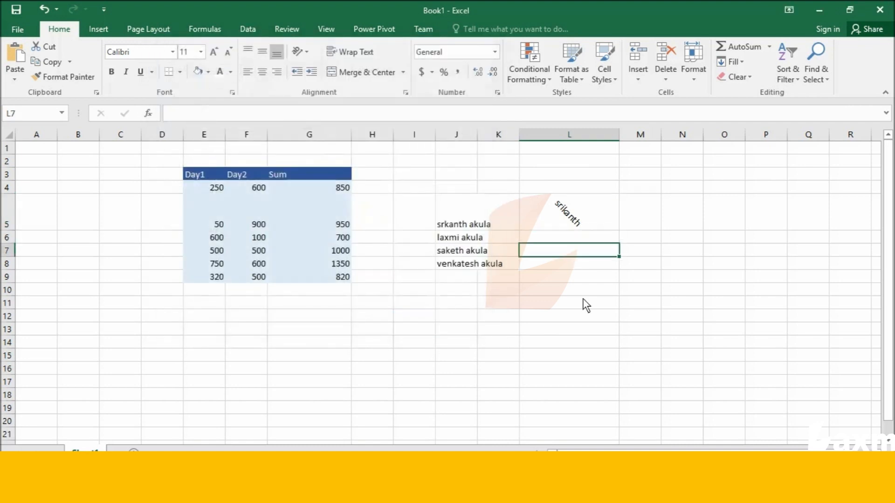
Wrap the full names in J5 and J6 within their cells
{"action": "left_click", "coordinate": [456, 229]}
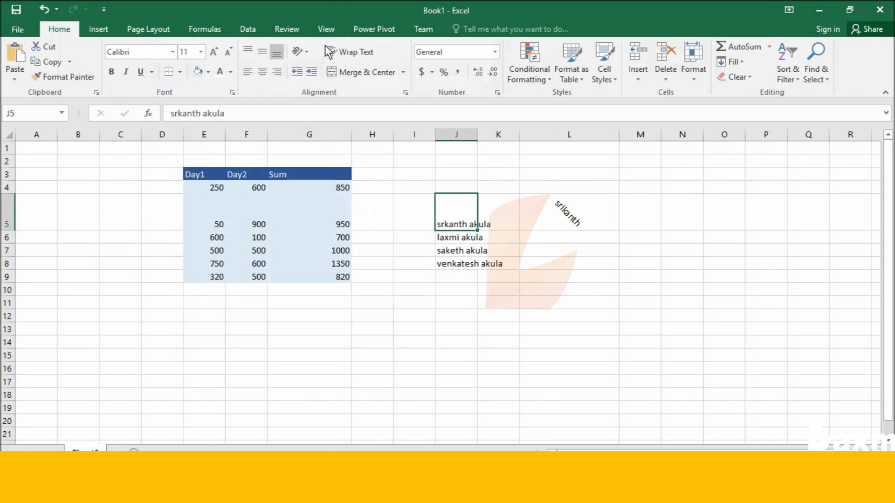
{"action": "left_click", "coordinate": [342, 51]}
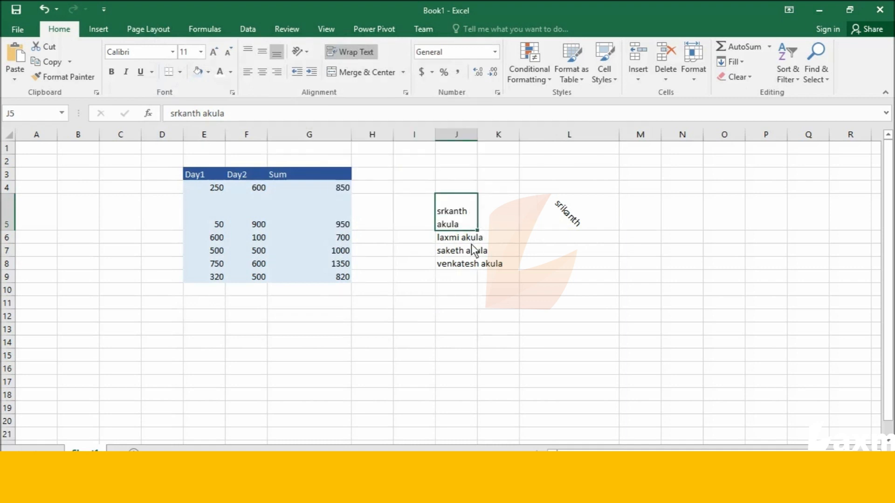
{"action": "left_click", "coordinate": [454, 291]}
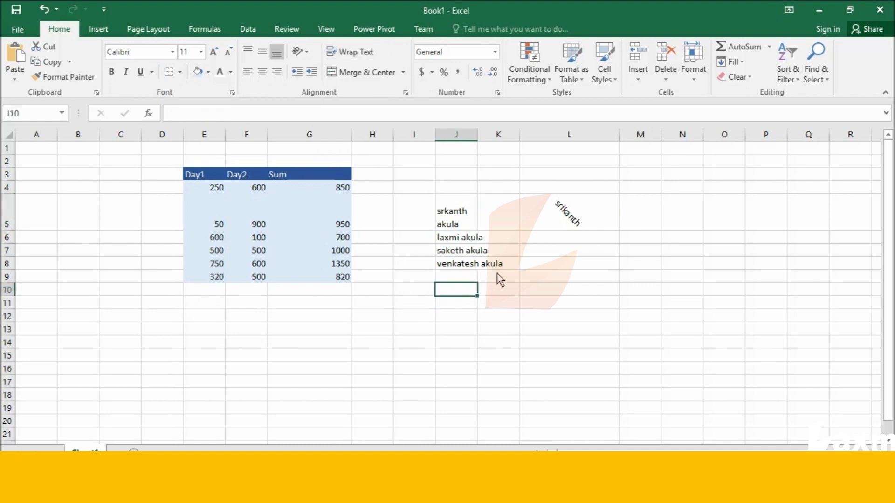
{"action": "left_click", "coordinate": [458, 242]}
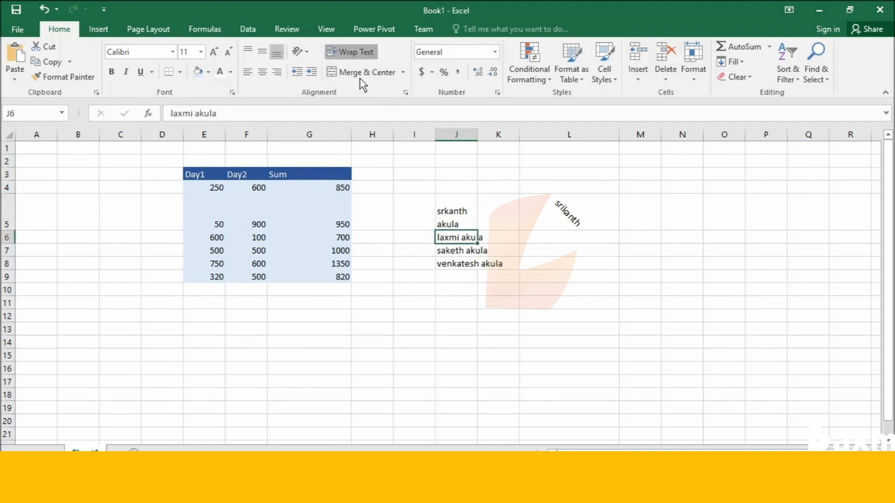
{"action": "left_click", "coordinate": [354, 51]}
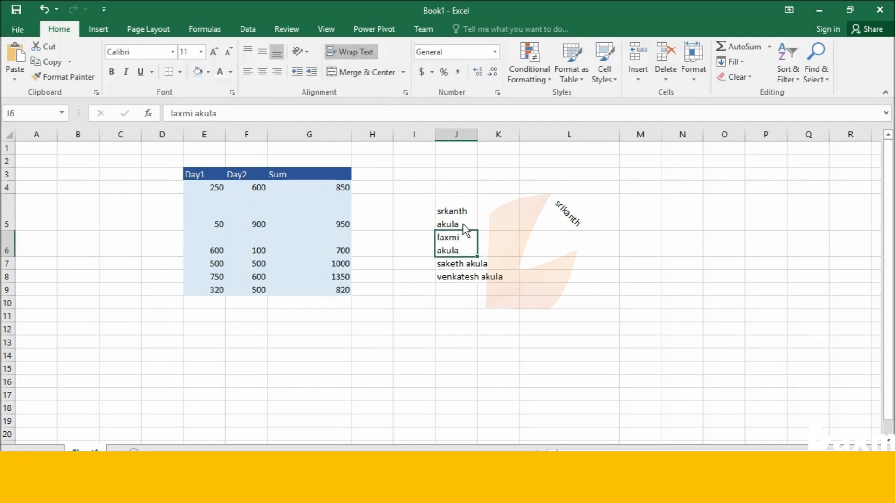
Apply Wrap Text to the whole list of full names in J5:J8
{"action": "left_click", "coordinate": [447, 212]}
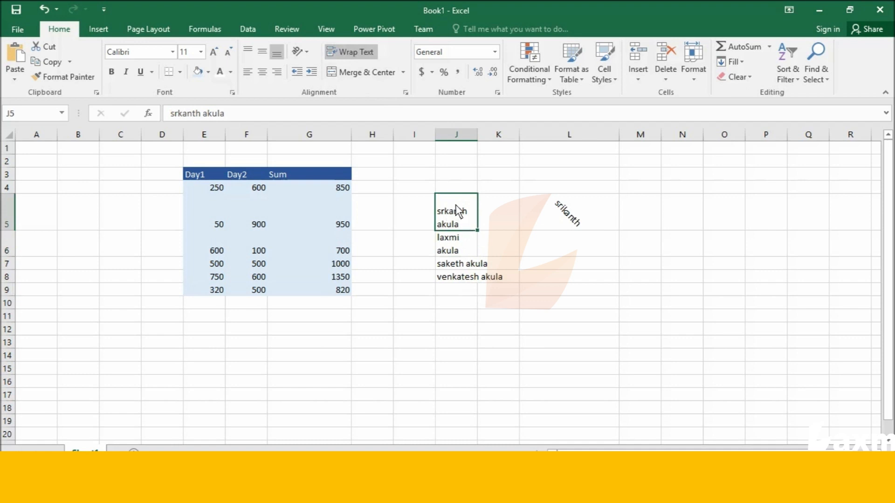
{"action": "left_click", "coordinate": [414, 205]}
{"action": "left_click_drag", "start_coordinate": [445, 207], "coordinate": [454, 279]}
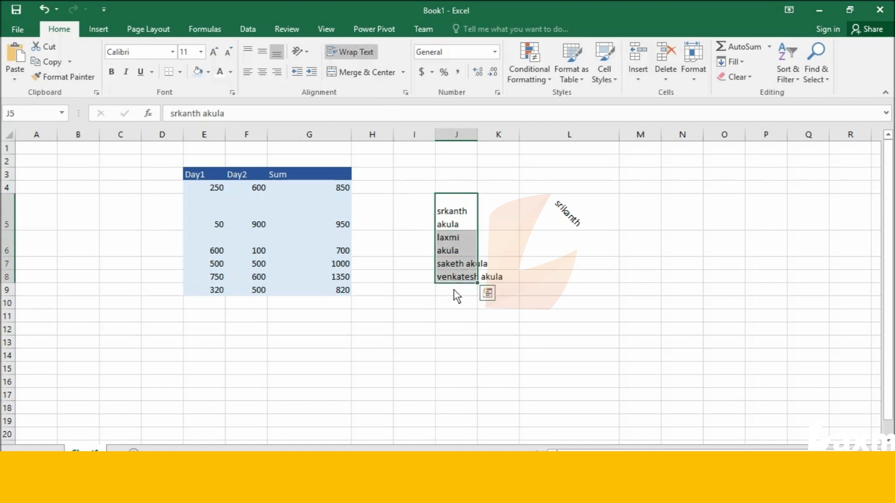
{"action": "left_click", "coordinate": [353, 56]}
{"action": "left_click", "coordinate": [352, 54]}
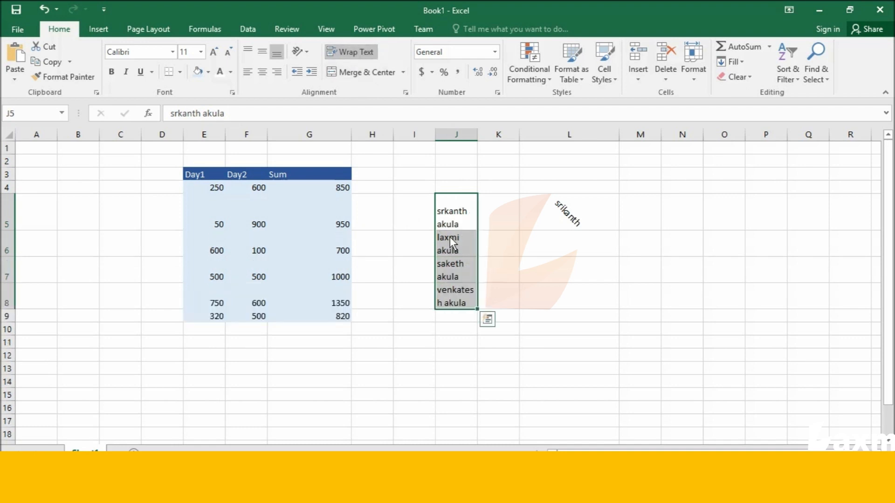
{"action": "left_click", "coordinate": [480, 248]}
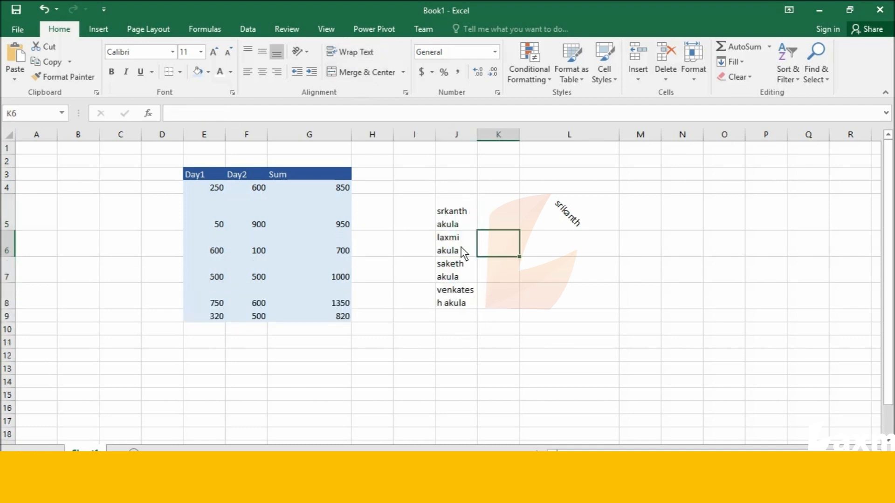
{"action": "left_click", "coordinate": [451, 217]}
Enter a sample full name in cell L7, below the angled text
{"action": "left_click", "coordinate": [572, 275]}
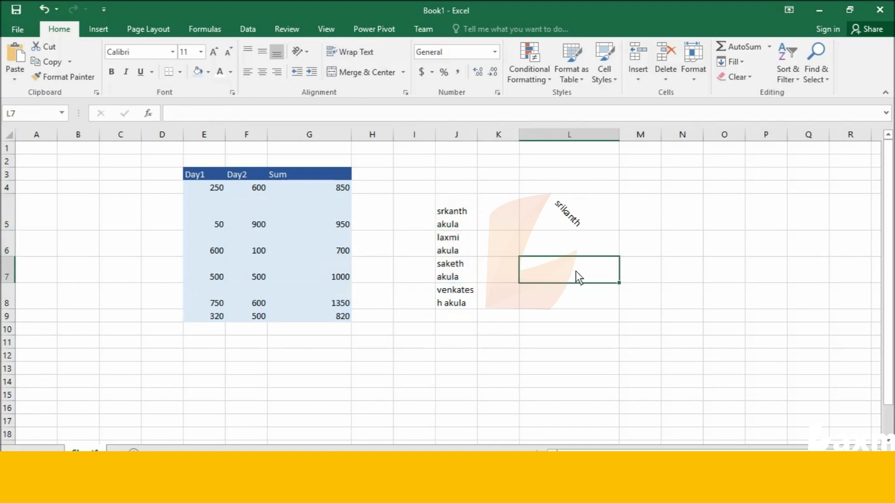
{"action": "double_click", "coordinate": [575, 270]}
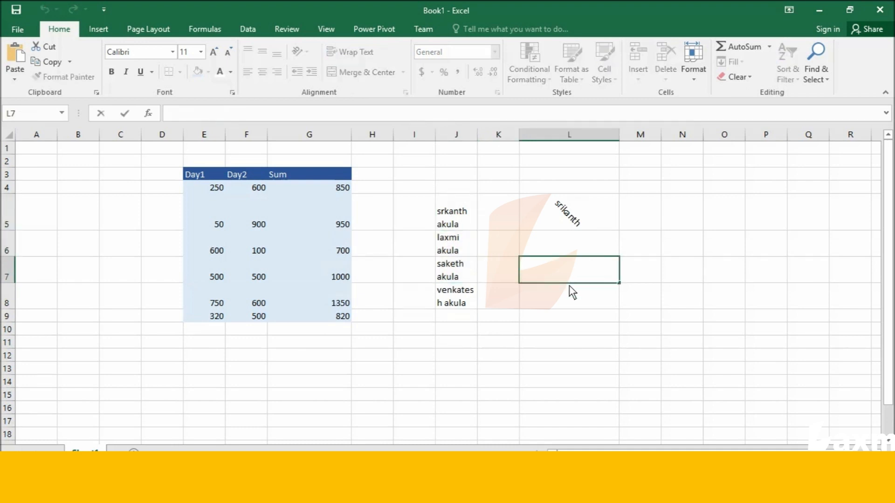
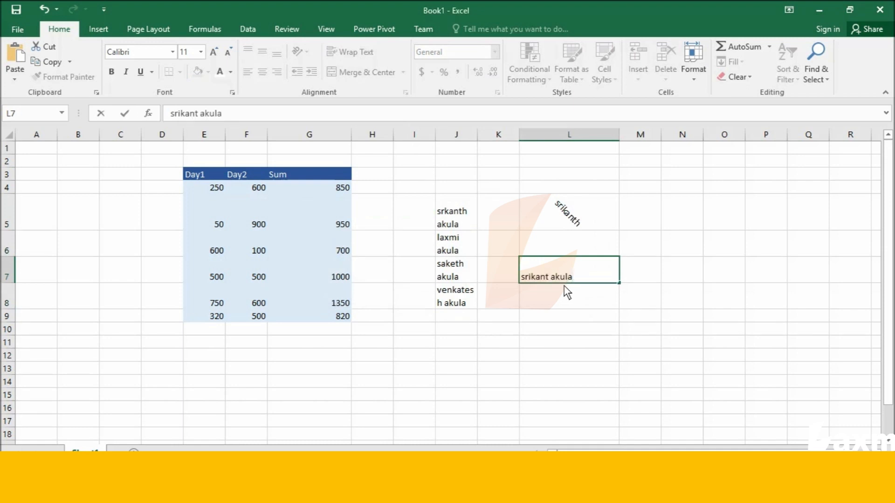
Narrow column L until the full name in L7 extends past the cell's edge
{"action": "left_click", "coordinate": [617, 135]}
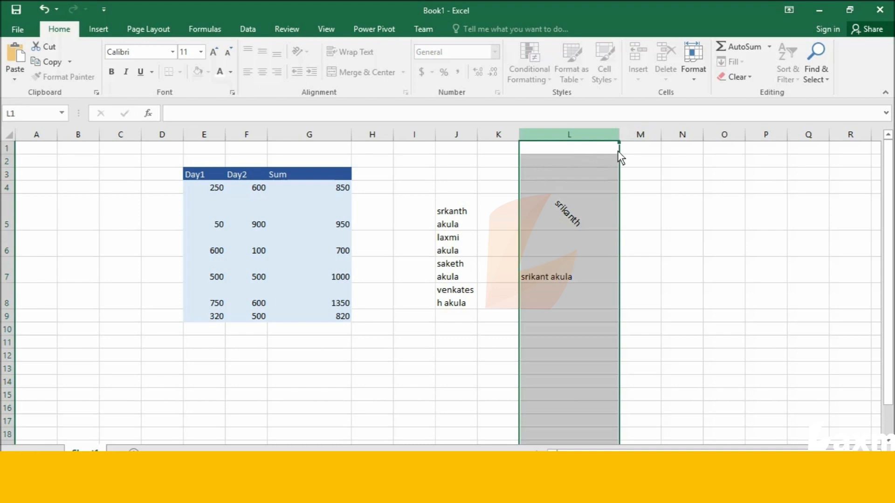
{"action": "left_click", "coordinate": [670, 168]}
{"action": "left_click_drag", "start_coordinate": [622, 135], "coordinate": [561, 160]}
Apply Merge & Center to L7 and try Merge Cells on the same cell
{"action": "left_click", "coordinate": [540, 270]}
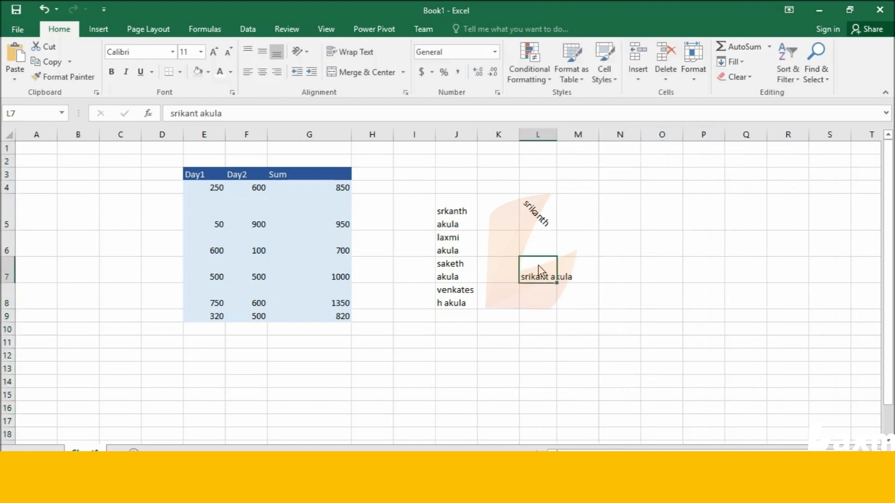
{"action": "left_click", "coordinate": [359, 73]}
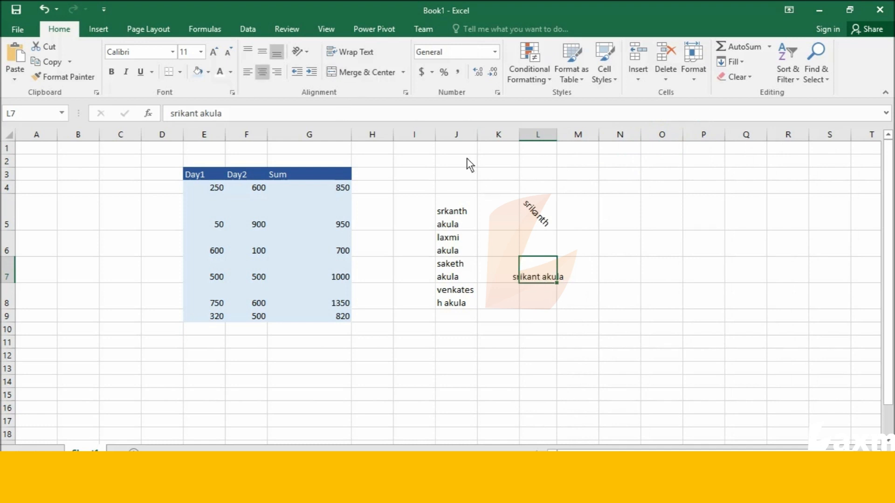
{"action": "left_click", "coordinate": [402, 72]}
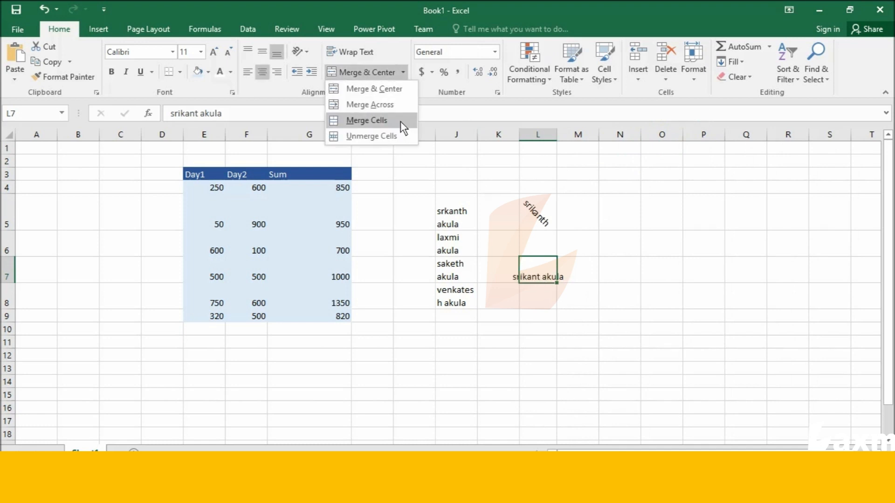
{"action": "left_click", "coordinate": [401, 121]}
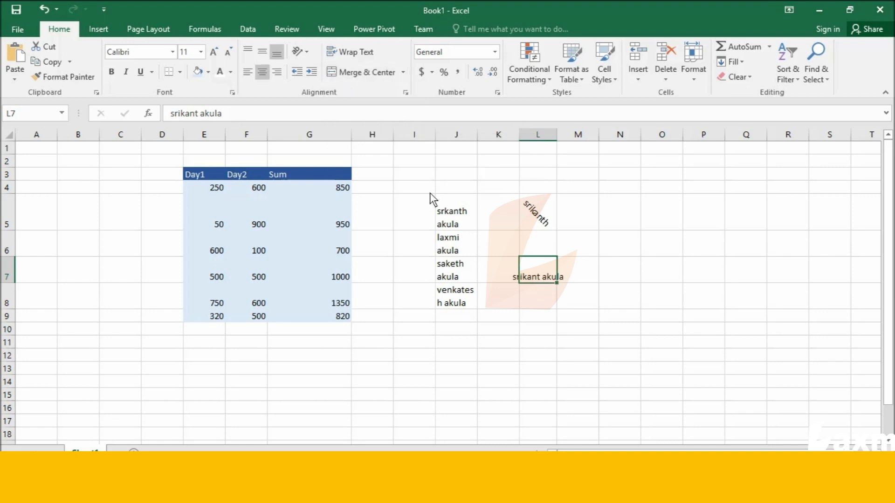
{"action": "left_click", "coordinate": [403, 72]}
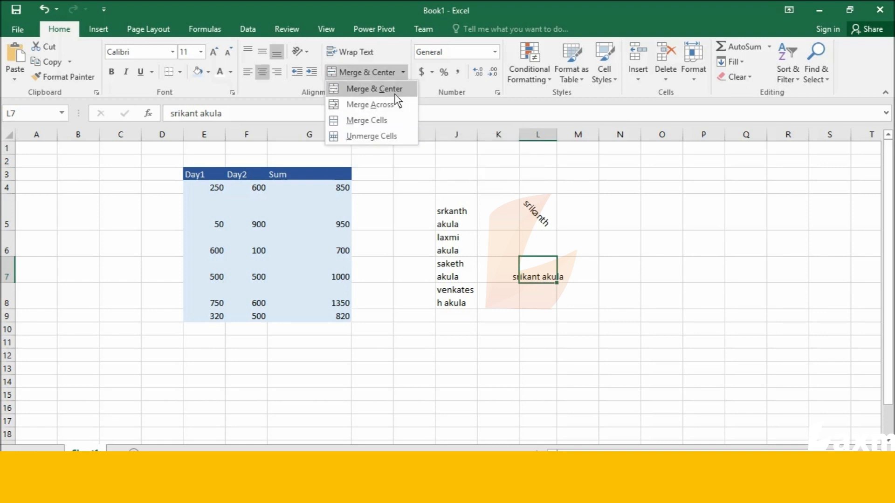
Wrap the full name in L7 within its cell and review the merge options
{"action": "left_click", "coordinate": [356, 53]}
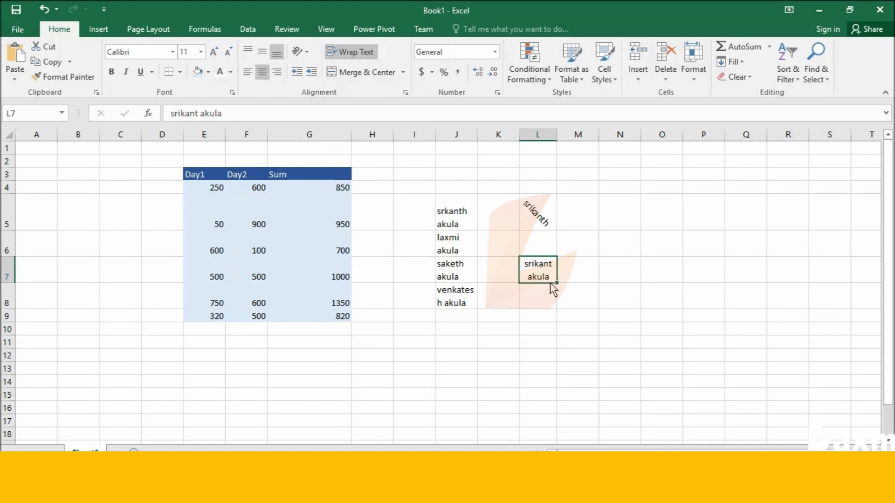
{"action": "left_click", "coordinate": [403, 73]}
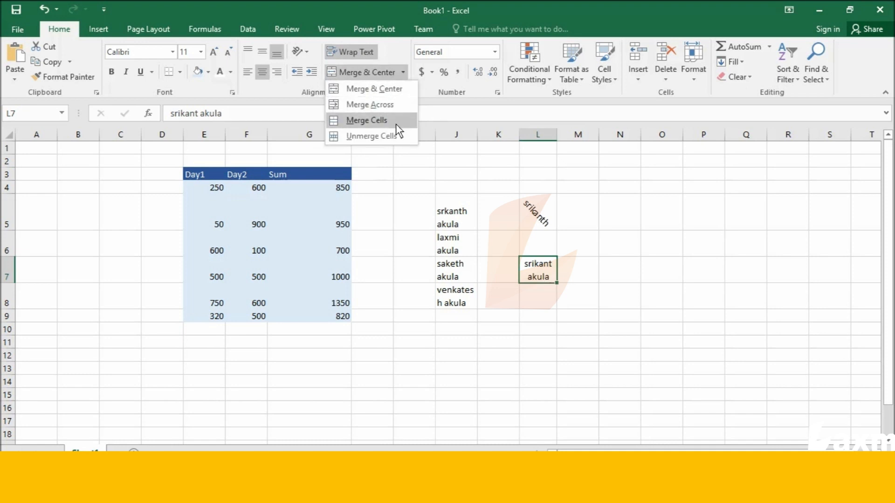
{"action": "left_click", "coordinate": [613, 303]}
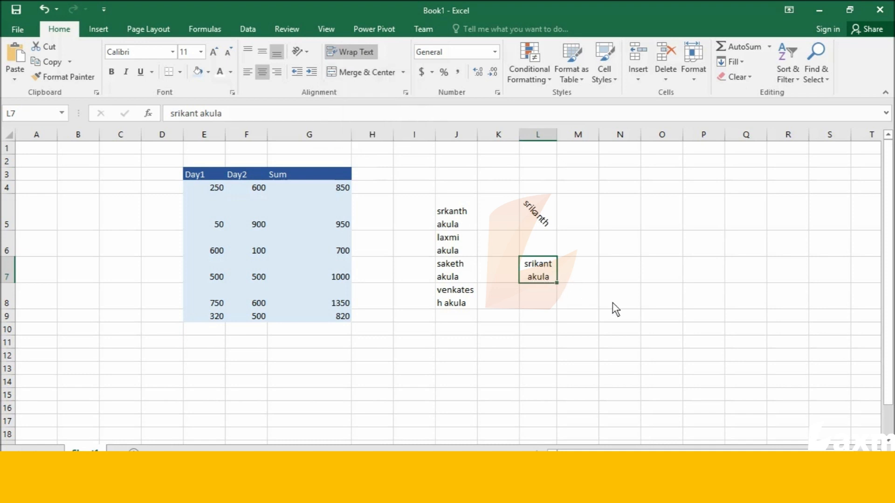
{"action": "left_click", "coordinate": [585, 271]}
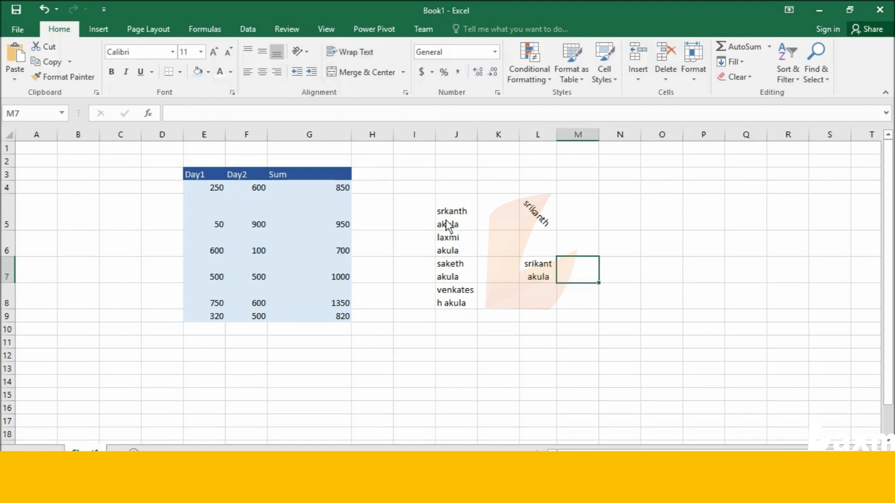